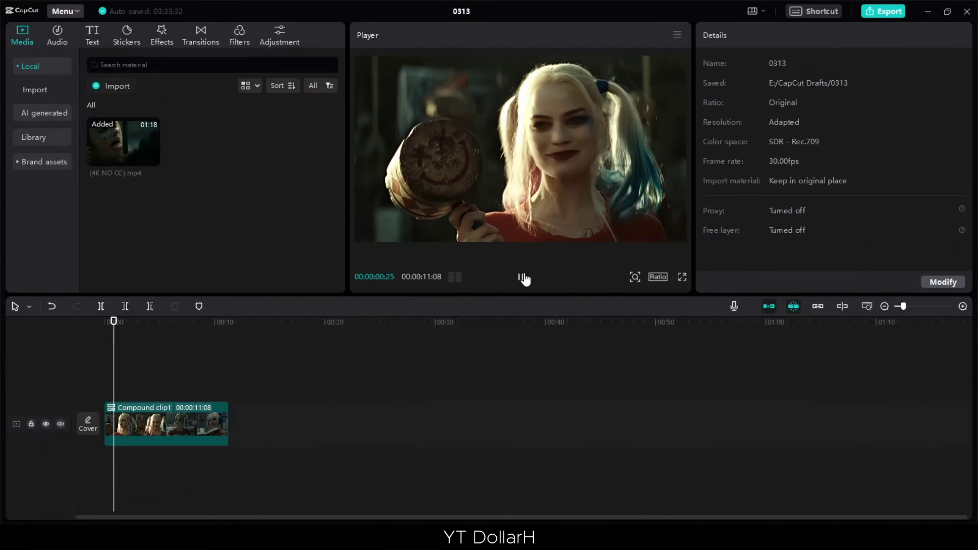
pyautogui.click(521, 277)
# Preview the clip, then select the compound clip and open its Curves adjustment
pyautogui.moveTo(117, 349); pyautogui.dragTo(70, 343)
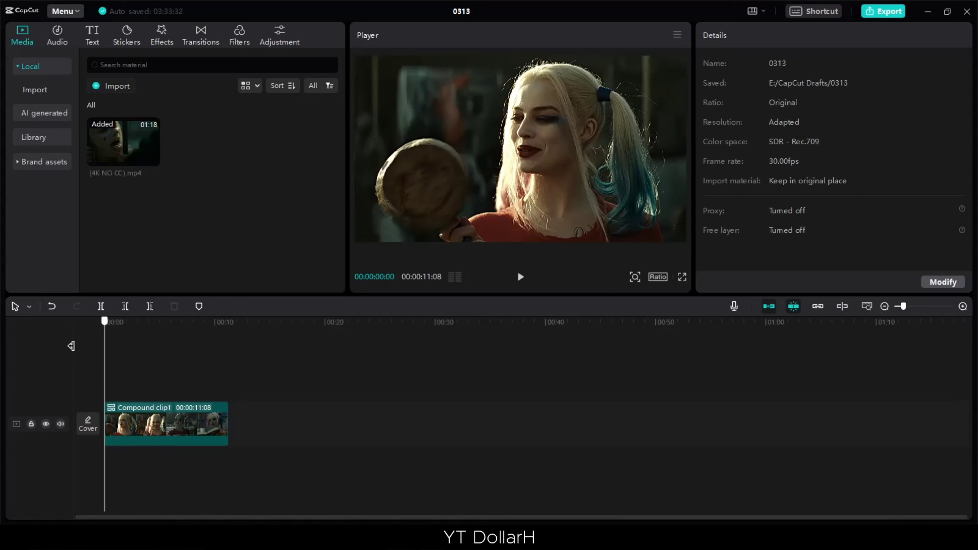
pyautogui.click(162, 430)
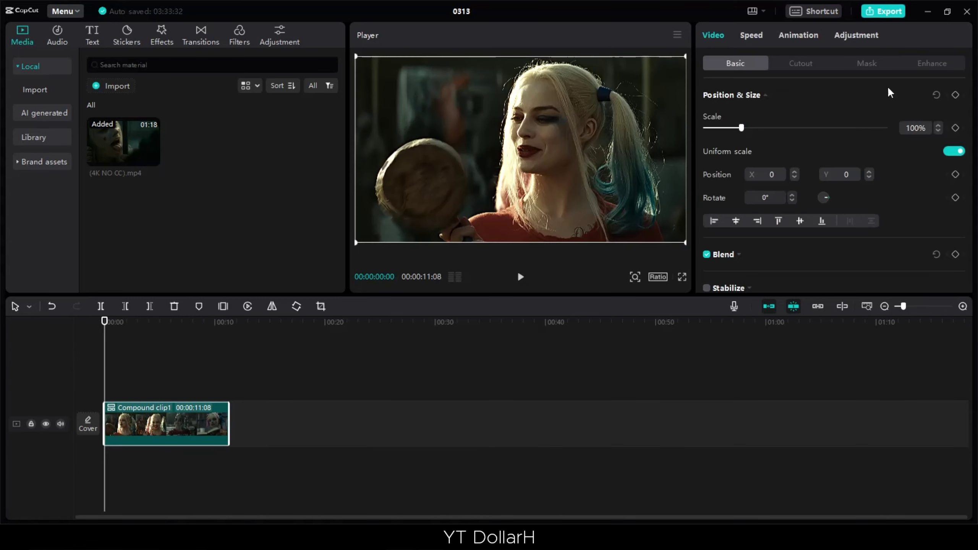
pyautogui.click(857, 35)
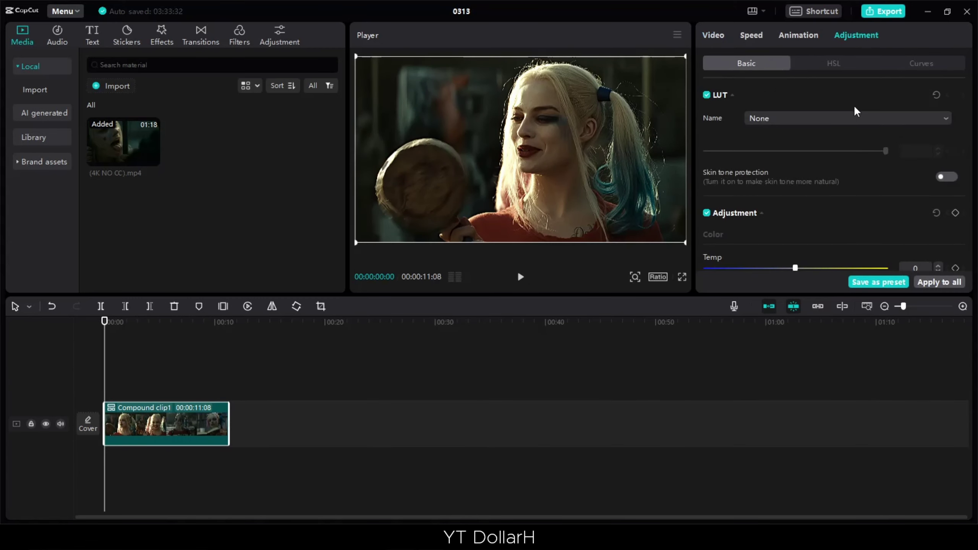
pyautogui.click(921, 63)
pyautogui.scroll(-2, 960, 116)
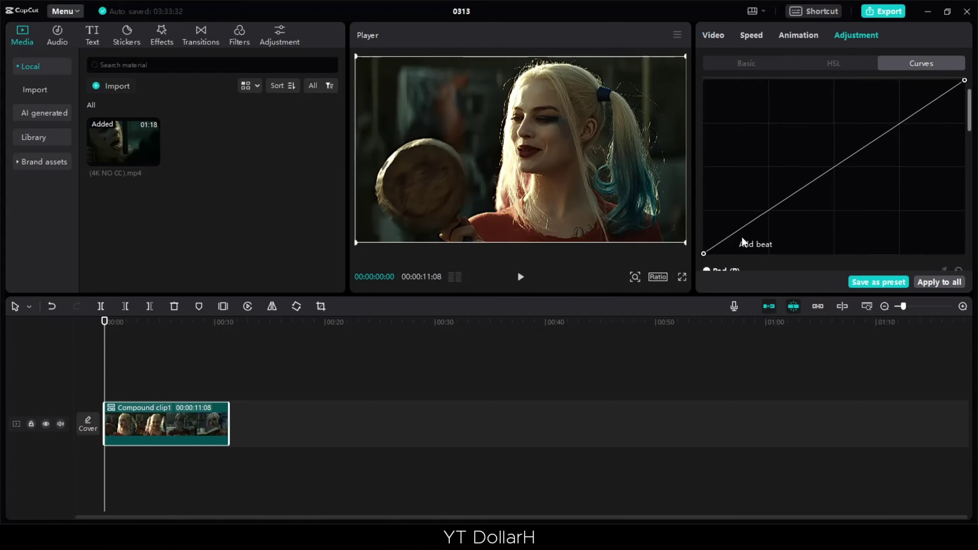
# Invert the Luma and Red curves by swapping their shadow and highlight endpoints
pyautogui.moveTo(705, 250); pyautogui.dragTo(703, 80)
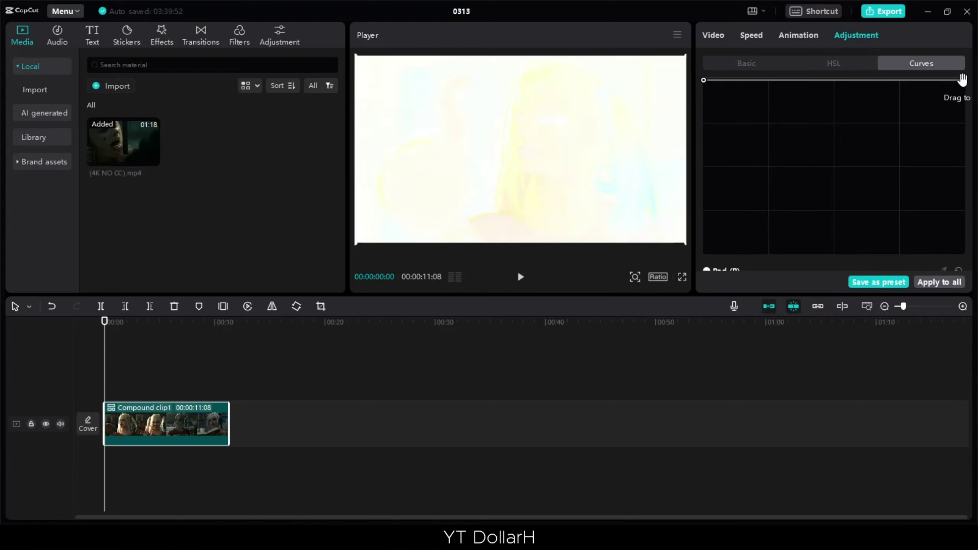
pyautogui.moveTo(965, 80); pyautogui.dragTo(964, 232)
pyautogui.scroll(-5, 757, 199)
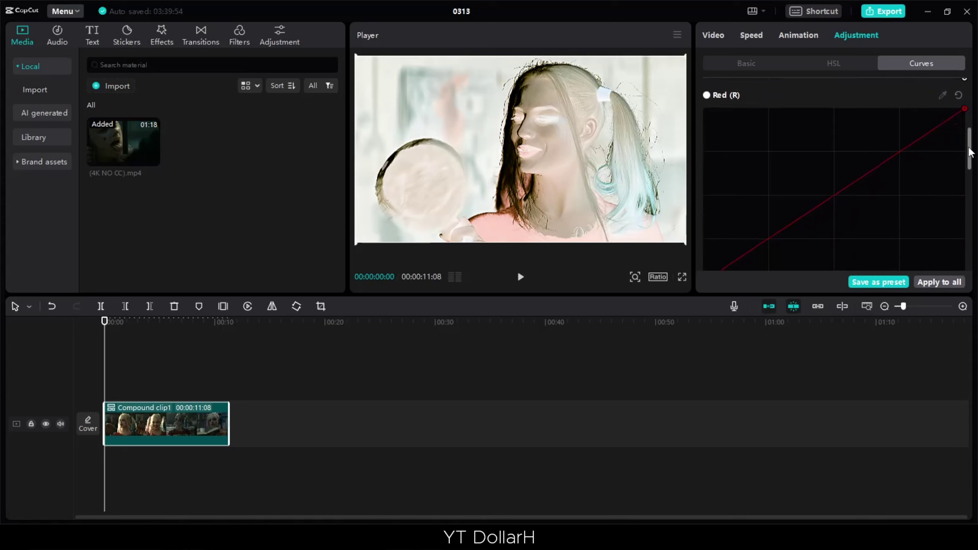
pyautogui.moveTo(702, 222); pyautogui.dragTo(703, 80)
pyautogui.scroll(3, 895, 174)
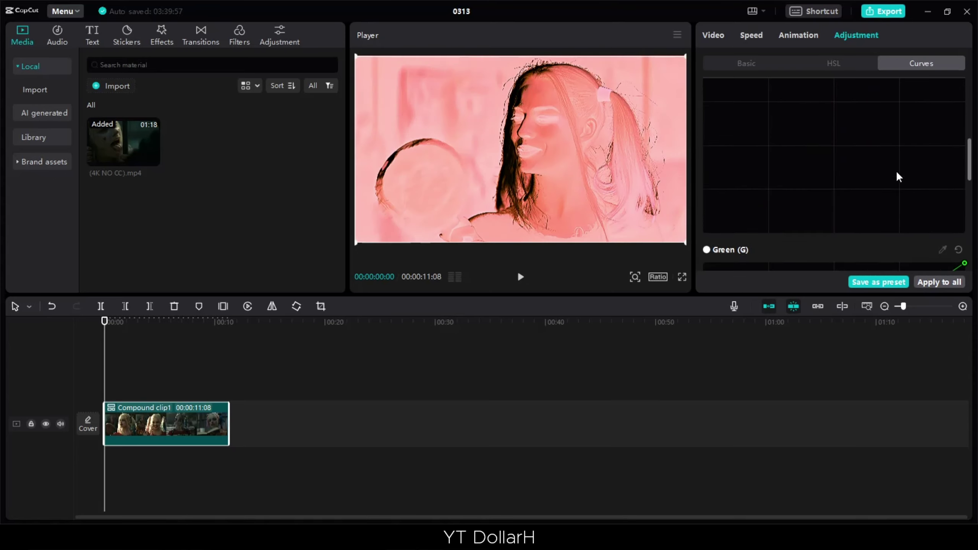
pyautogui.moveTo(961, 130); pyautogui.dragTo(961, 268)
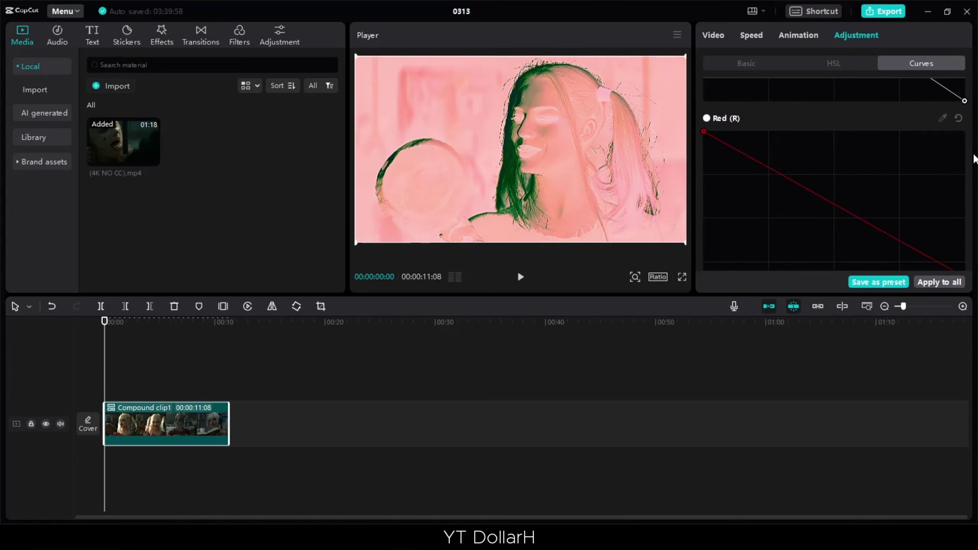
pyautogui.moveTo(971, 160); pyautogui.dragTo(974, 214)
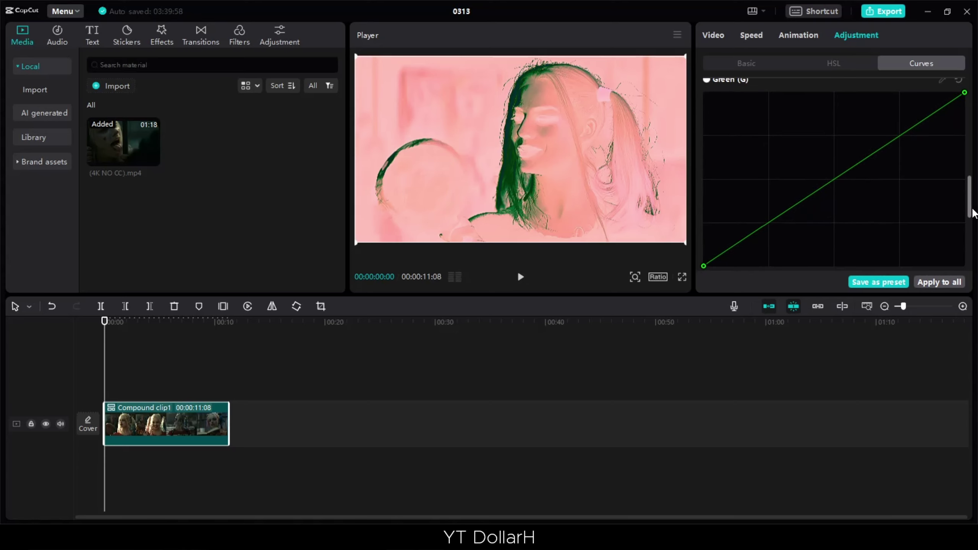
# Invert the Green and Blue curves the same way, then return to Video properties
pyautogui.moveTo(704, 266); pyautogui.dragTo(703, 93)
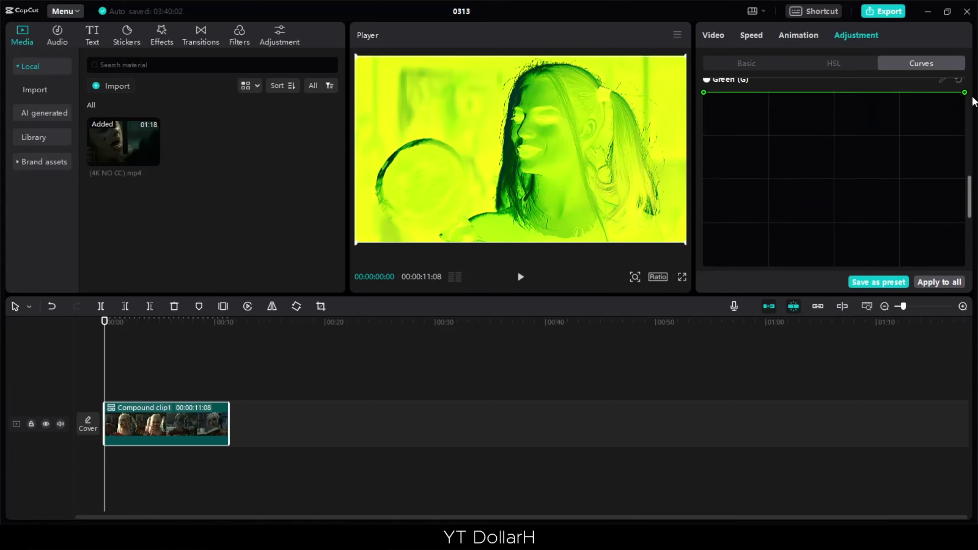
pyautogui.moveTo(964, 96); pyautogui.dragTo(965, 266)
pyautogui.moveTo(971, 200); pyautogui.dragTo(969, 242)
pyautogui.moveTo(704, 242); pyautogui.dragTo(683, 97)
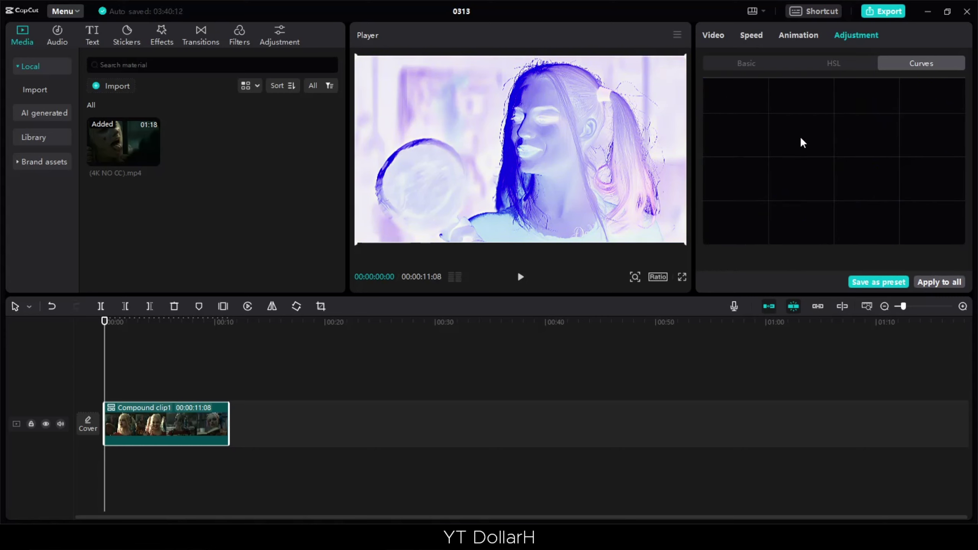
pyautogui.scroll(2, 802, 142)
pyautogui.moveTo(963, 113); pyautogui.dragTo(965, 222)
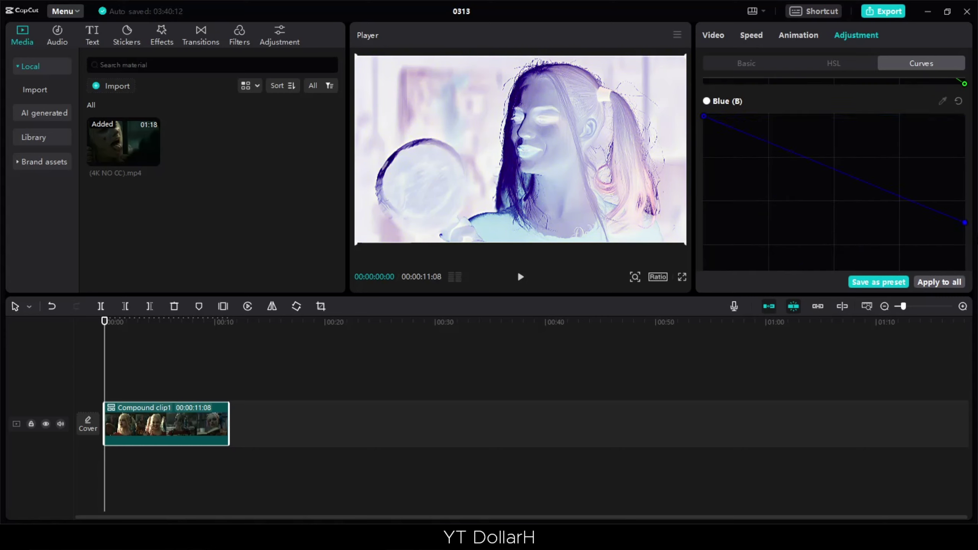
pyautogui.scroll(-1, 913, 201)
pyautogui.scroll(5, 913, 200)
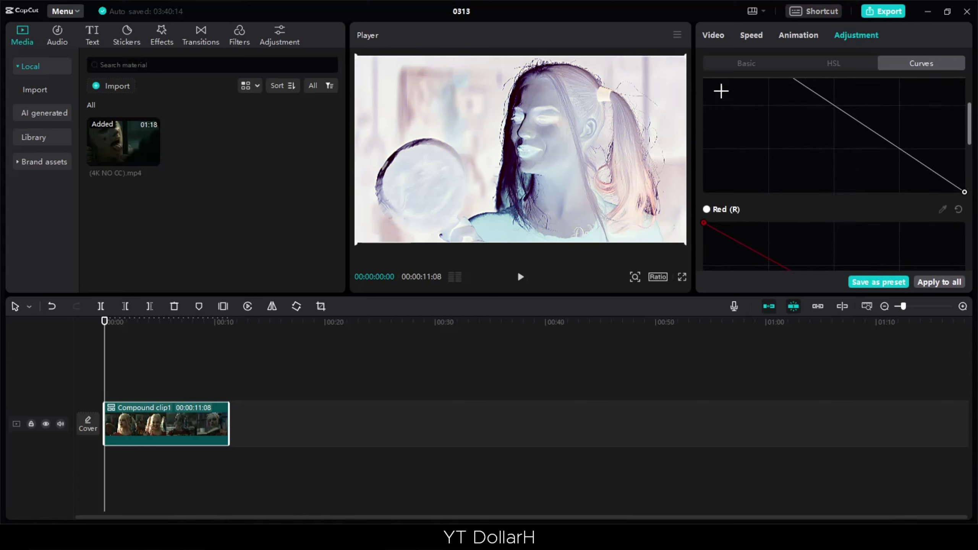
pyautogui.click(728, 62)
pyautogui.click(713, 36)
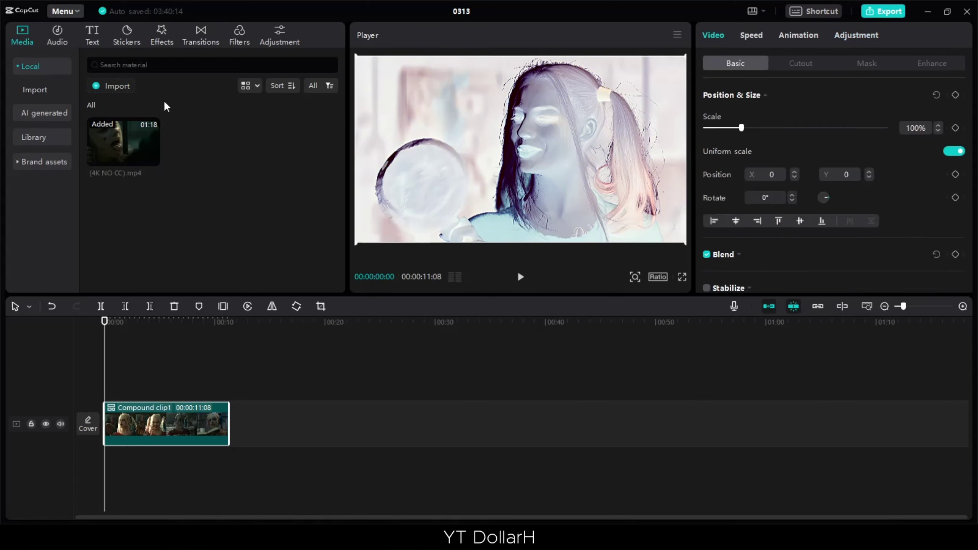
# Add the Lens Blur video effect on a track above the clip
pyautogui.click(164, 45)
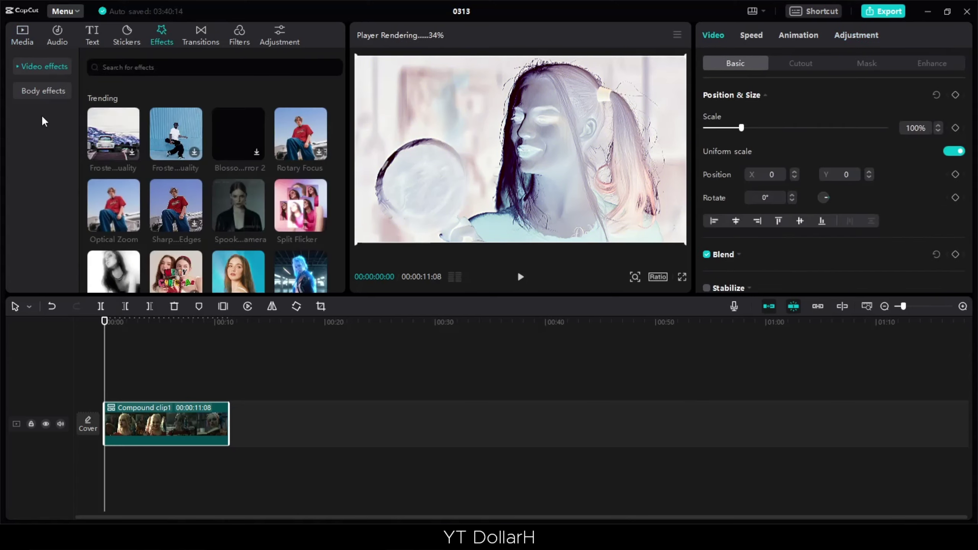
pyautogui.click(26, 68)
pyautogui.click(43, 156)
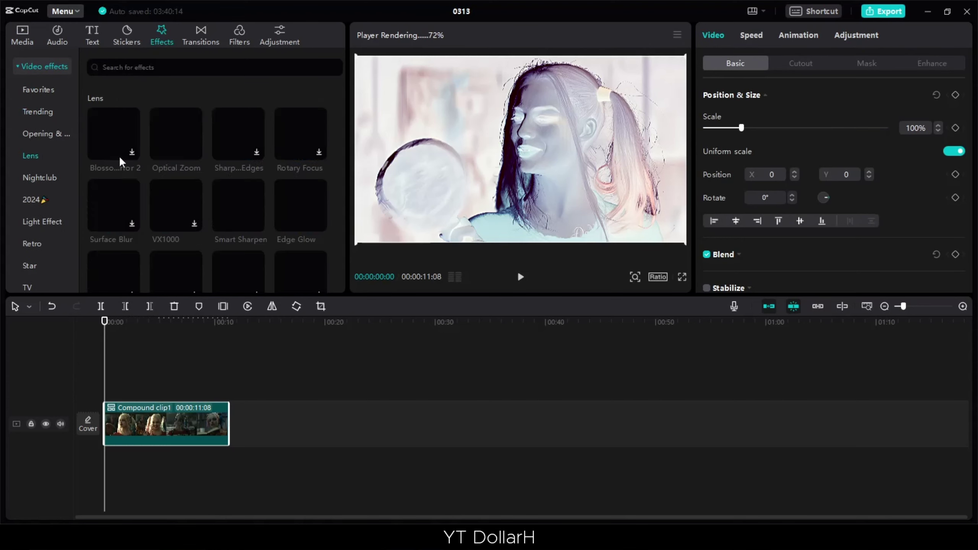
pyautogui.scroll(-5, 231, 173)
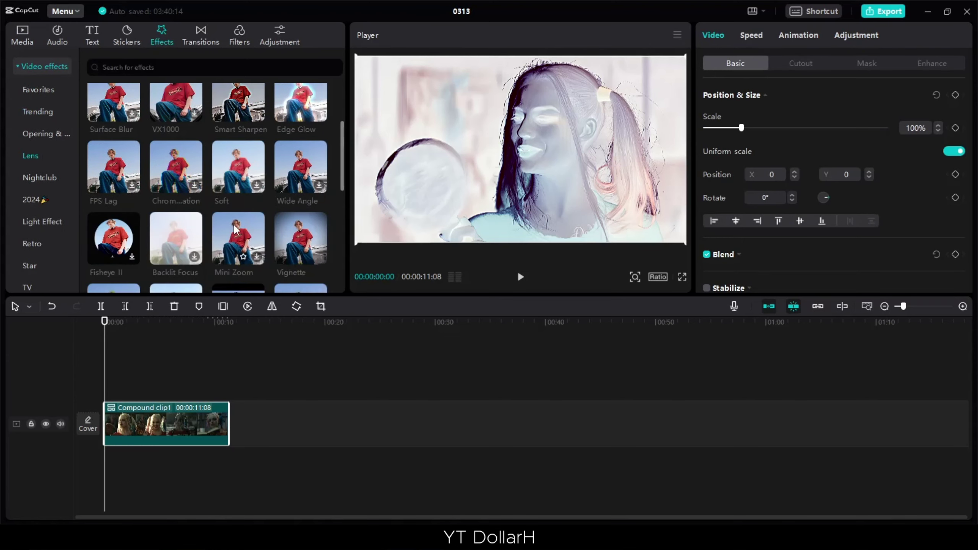
pyautogui.scroll(-3, 243, 176)
pyautogui.scroll(-1, 185, 180)
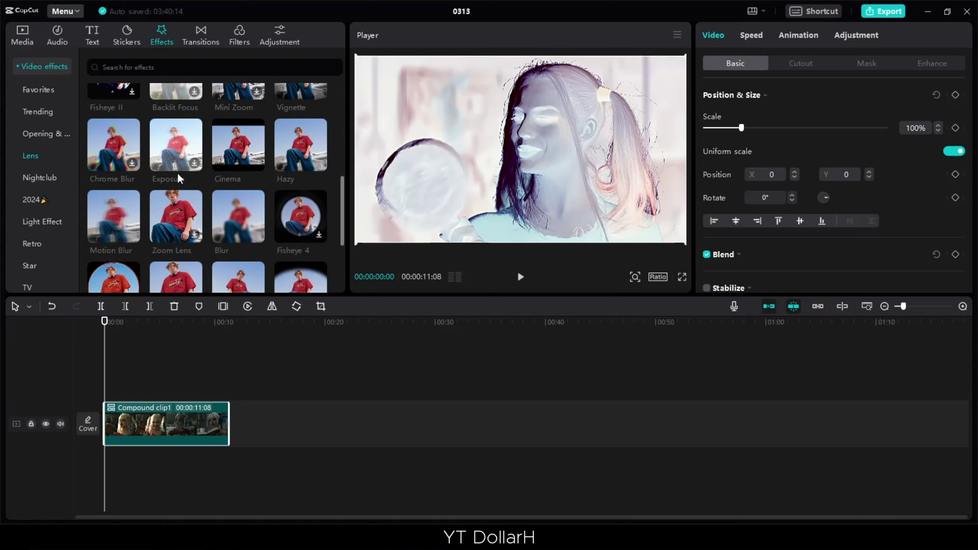
pyautogui.moveTo(238, 217); pyautogui.dragTo(229, 391)
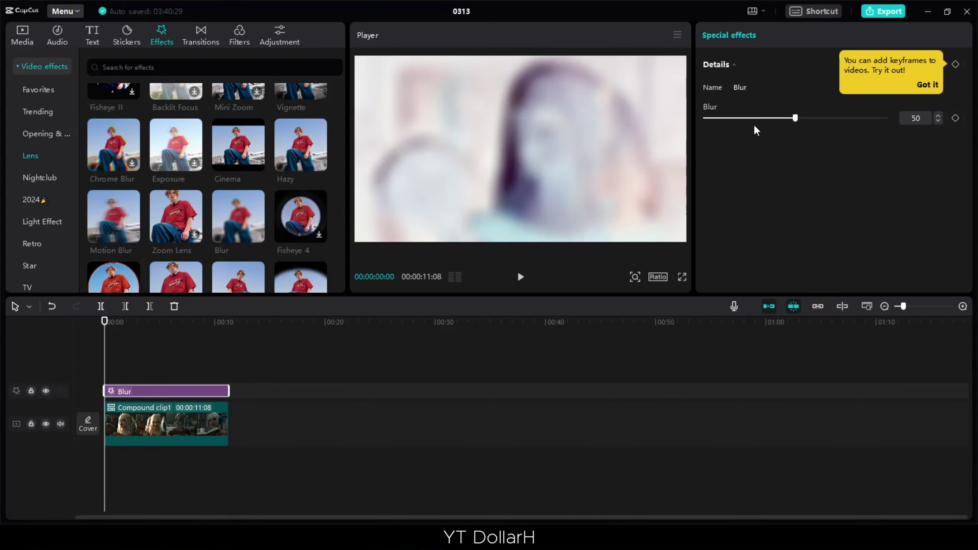
# Raise the Blur effect's strength to 100
pyautogui.moveTo(795, 118); pyautogui.dragTo(926, 119)
pyautogui.click(938, 93)
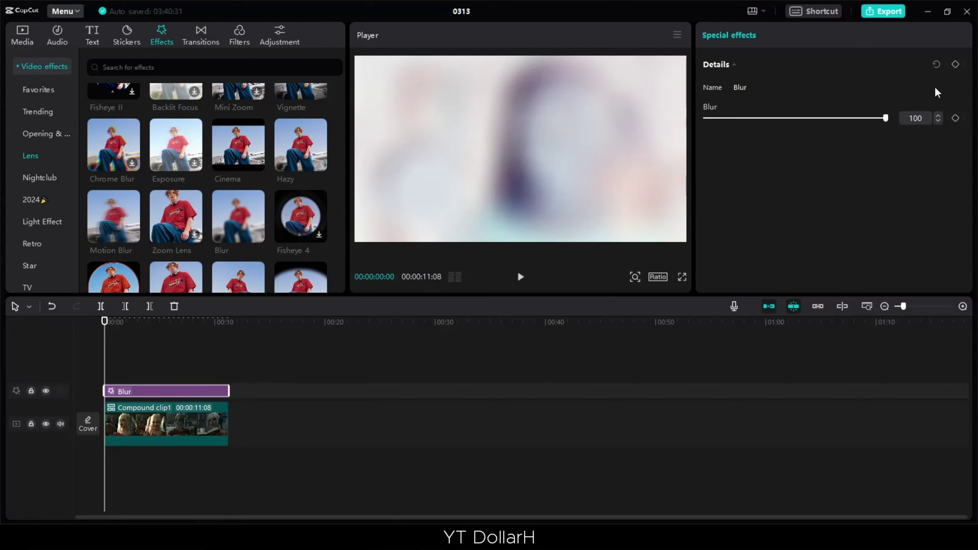
pyautogui.click(877, 12)
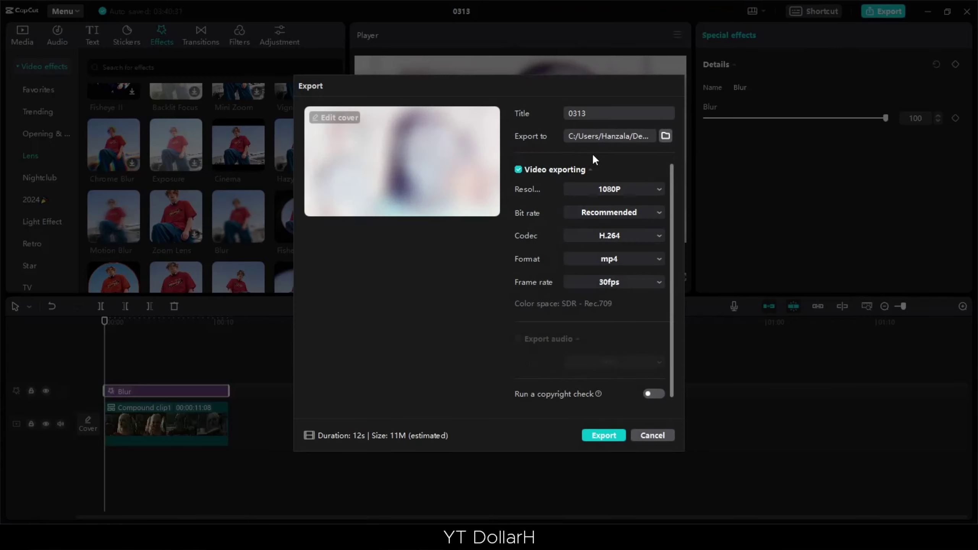
# Export the project 0313 at 60fps and close the export window
pyautogui.click(613, 281)
pyautogui.click(608, 376)
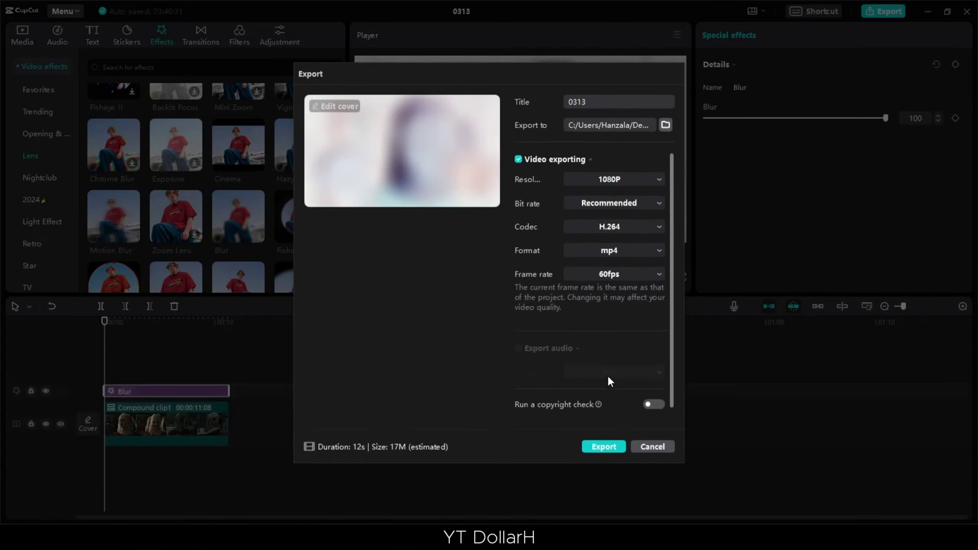
pyautogui.click(617, 448)
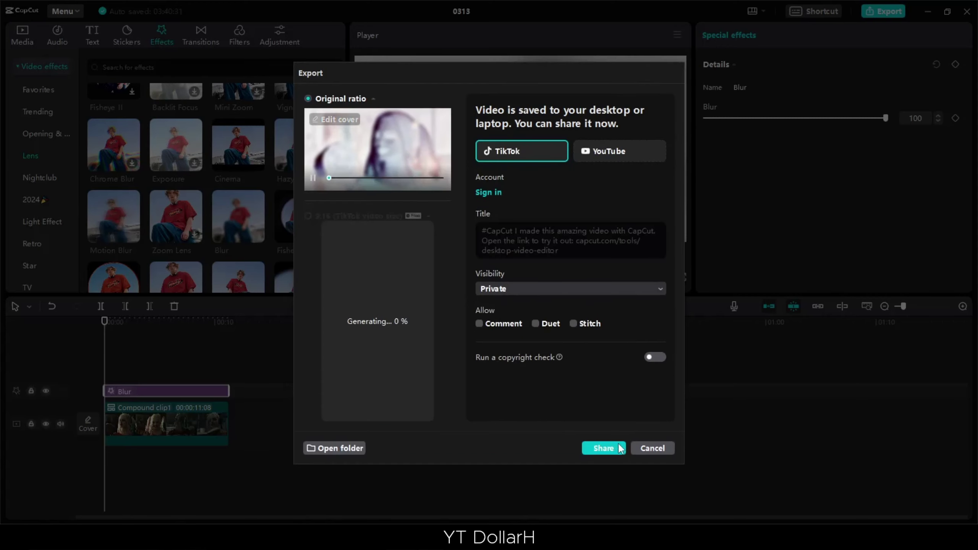
pyautogui.click(648, 448)
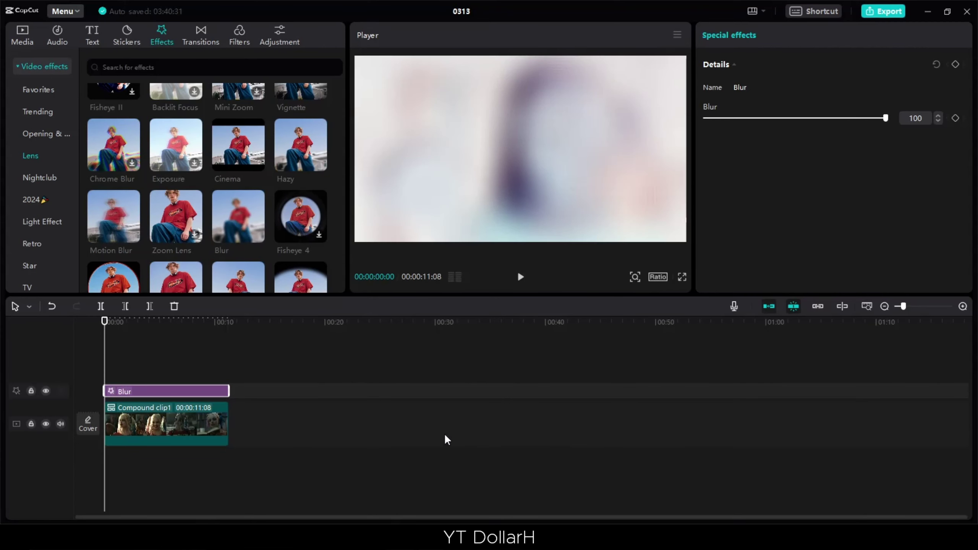
# Delete the Blur effect and reset the compound clip's curves to default
pyautogui.press('Delete')
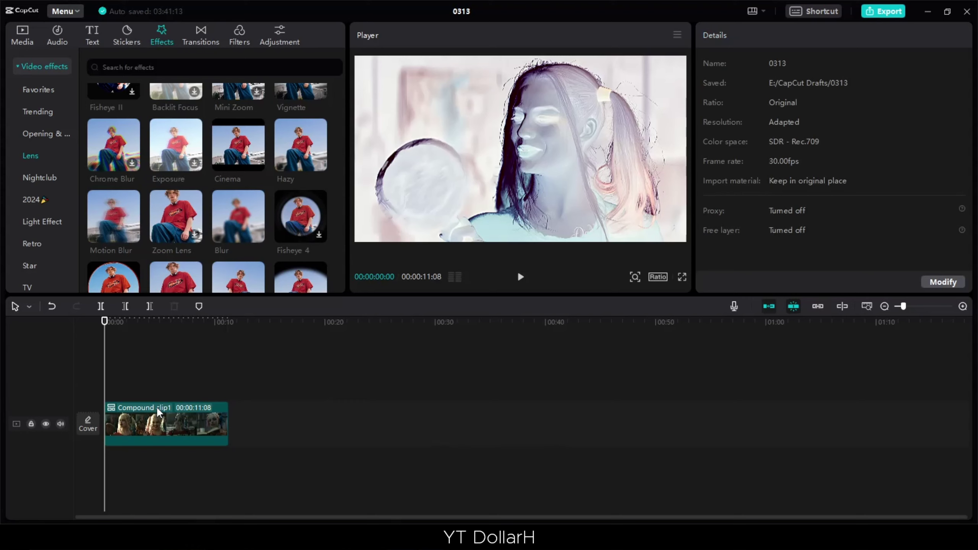
pyautogui.click(154, 427)
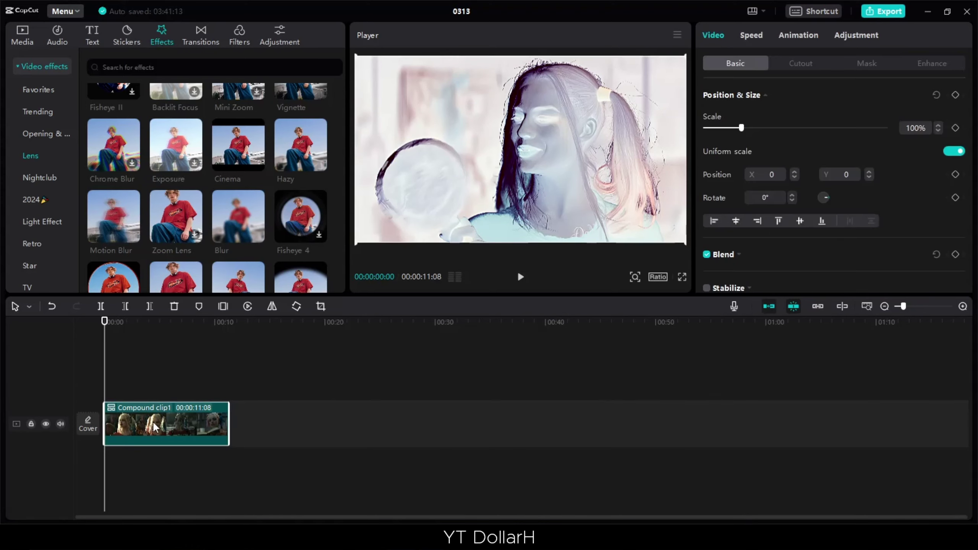
pyautogui.click(867, 38)
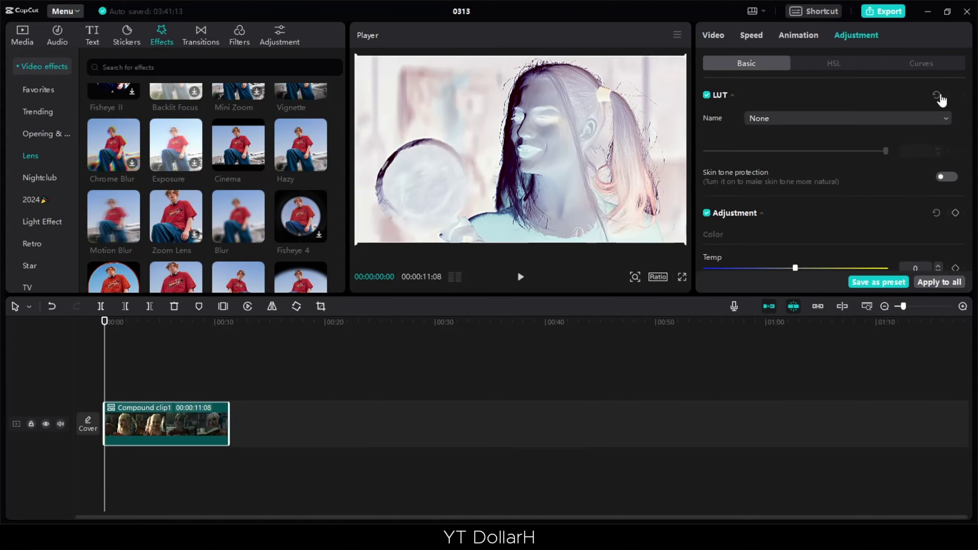
pyautogui.click(918, 64)
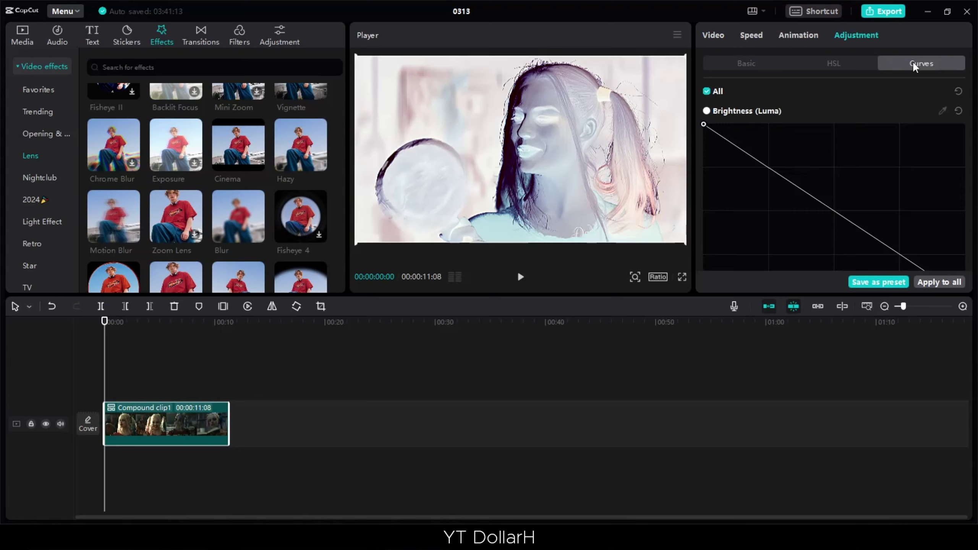
pyautogui.click(958, 94)
pyautogui.click(747, 64)
pyautogui.click(717, 36)
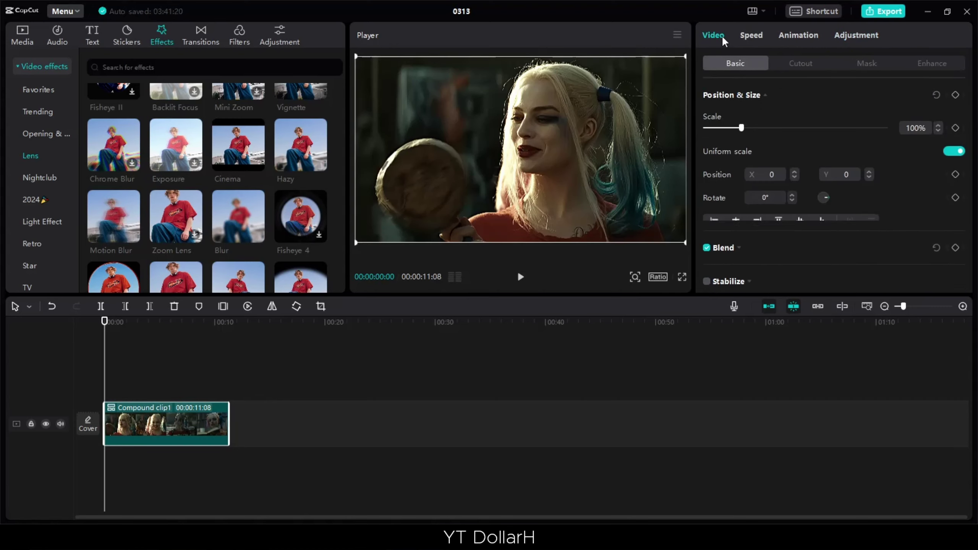
# Drag the exported 0313.mp4 onto a track above Compound clip1
pyautogui.moveTo(137, 150); pyautogui.dragTo(133, 370)
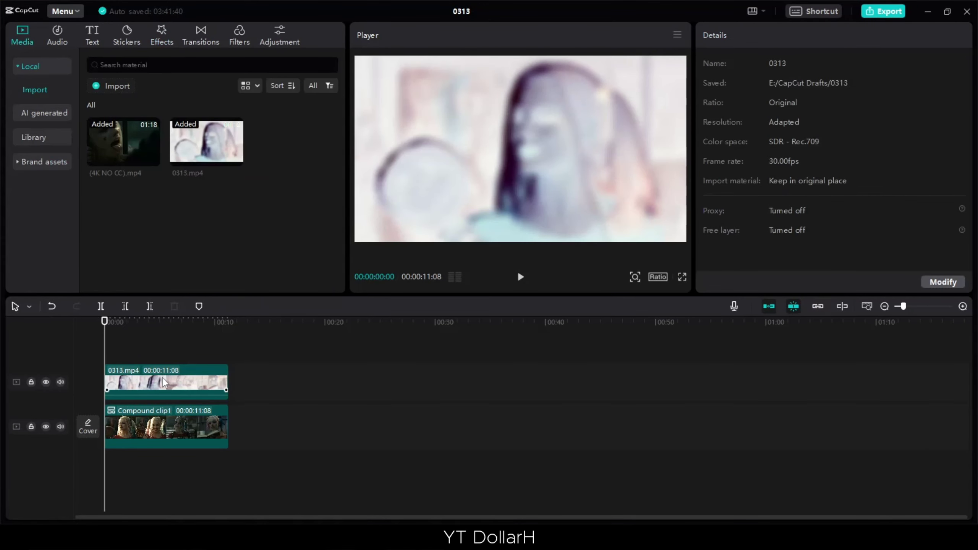
pyautogui.scroll(-6, 826, 193)
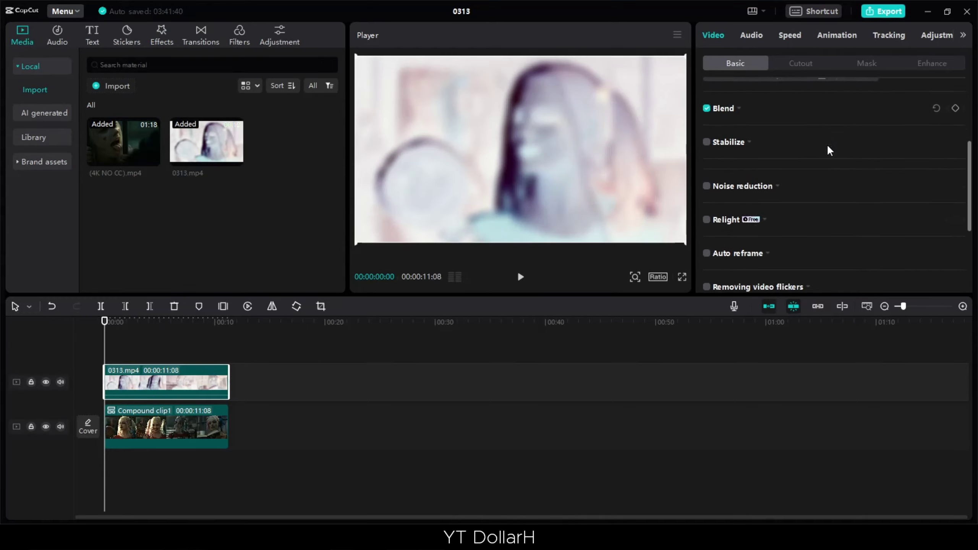
pyautogui.scroll(-2, 830, 152)
# Blend the 0313.mp4 overlay in Color burn mode at 35% opacity
pyautogui.scroll(7, 831, 153)
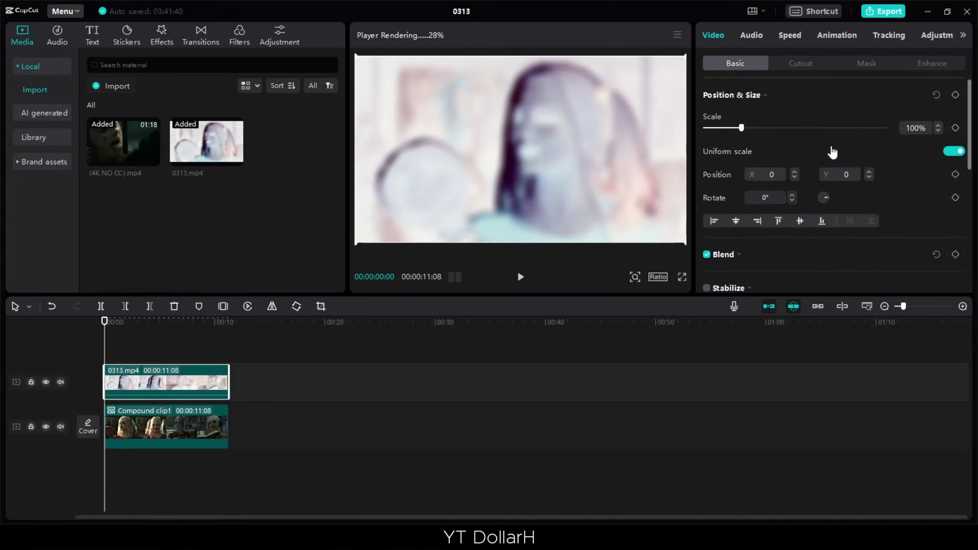
pyautogui.scroll(-1, 743, 193)
pyautogui.click(740, 213)
pyautogui.scroll(-2, 790, 201)
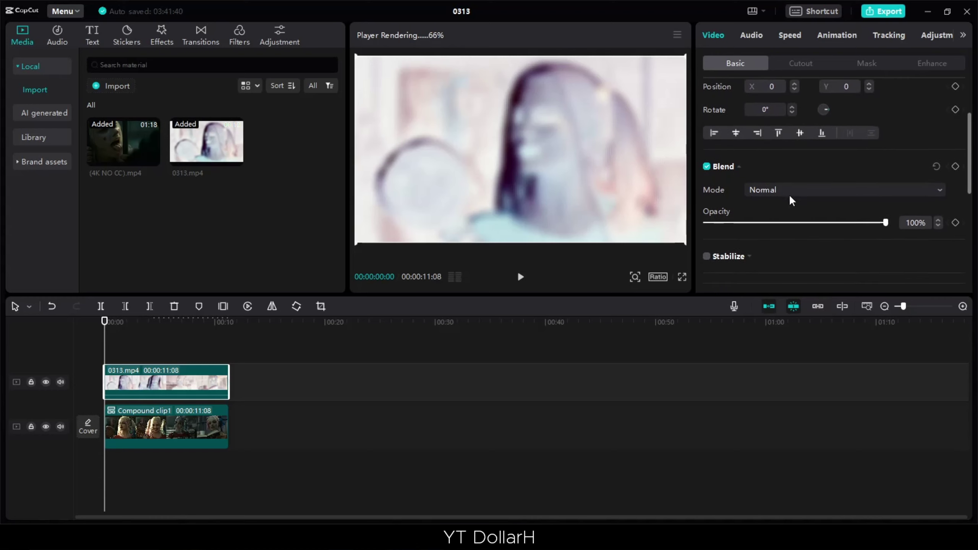
pyautogui.click(797, 191)
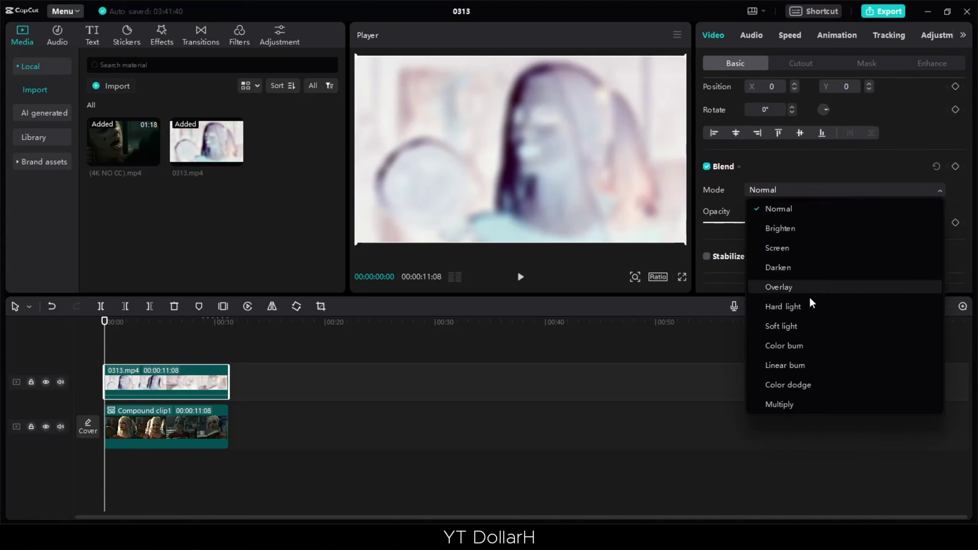
pyautogui.click(804, 345)
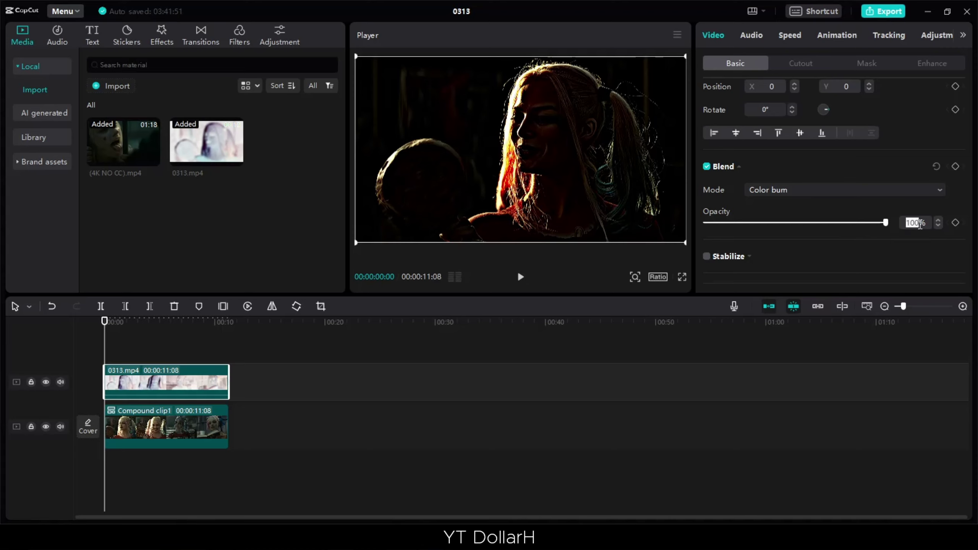
pyautogui.click(920, 225)
pyautogui.write('35')
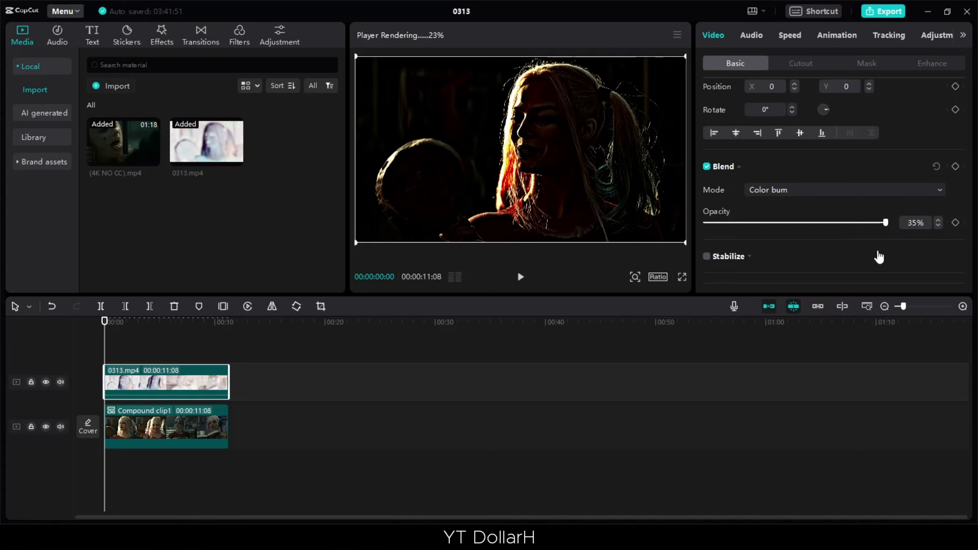
pyautogui.click(120, 343)
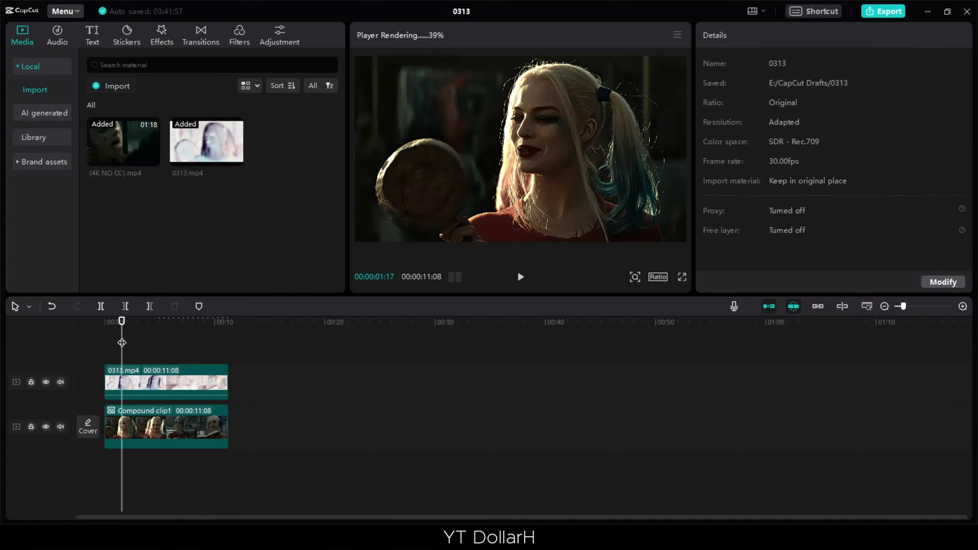
# Place the plain white Library clip on a new track above 0313.mp4
pyautogui.click(141, 384)
pyautogui.click(19, 72)
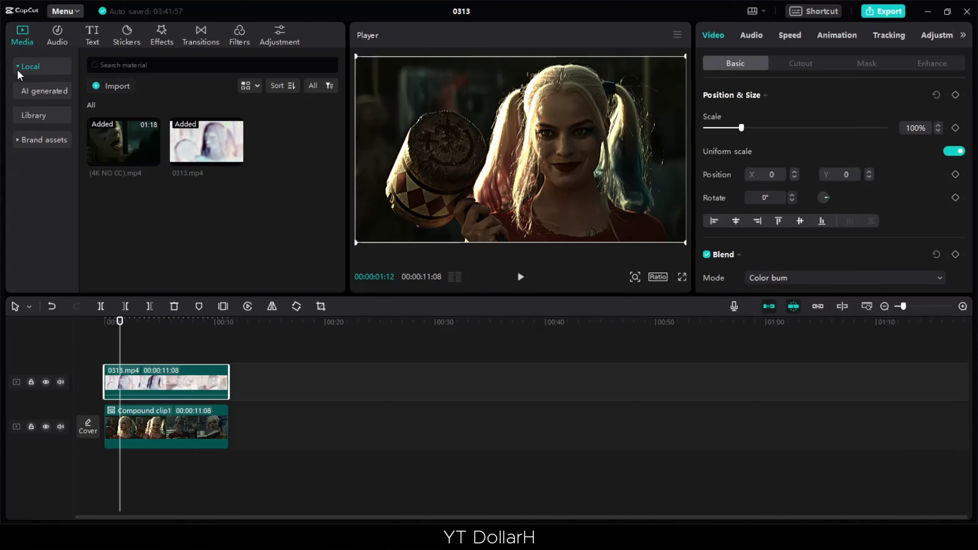
pyautogui.click(26, 118)
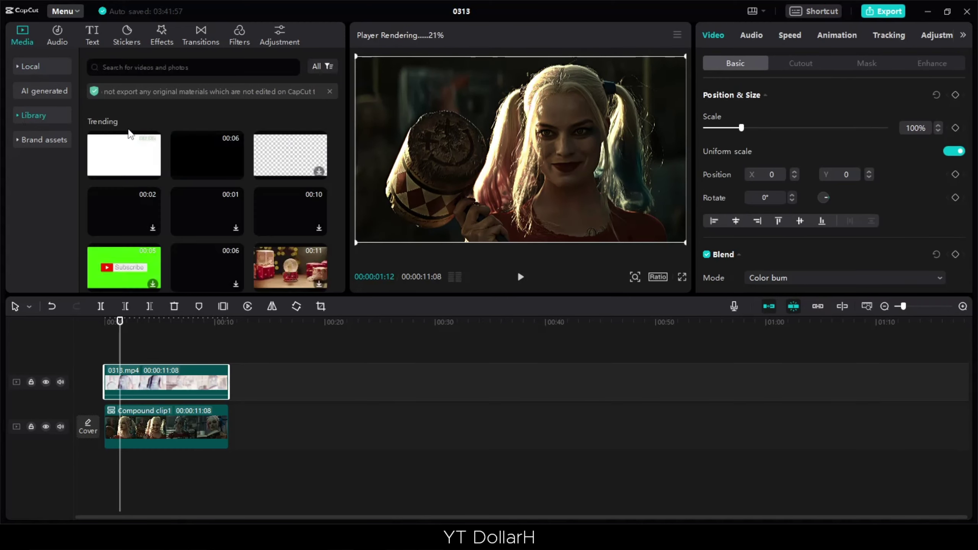
pyautogui.click(128, 328)
pyautogui.moveTo(129, 328); pyautogui.dragTo(152, 362)
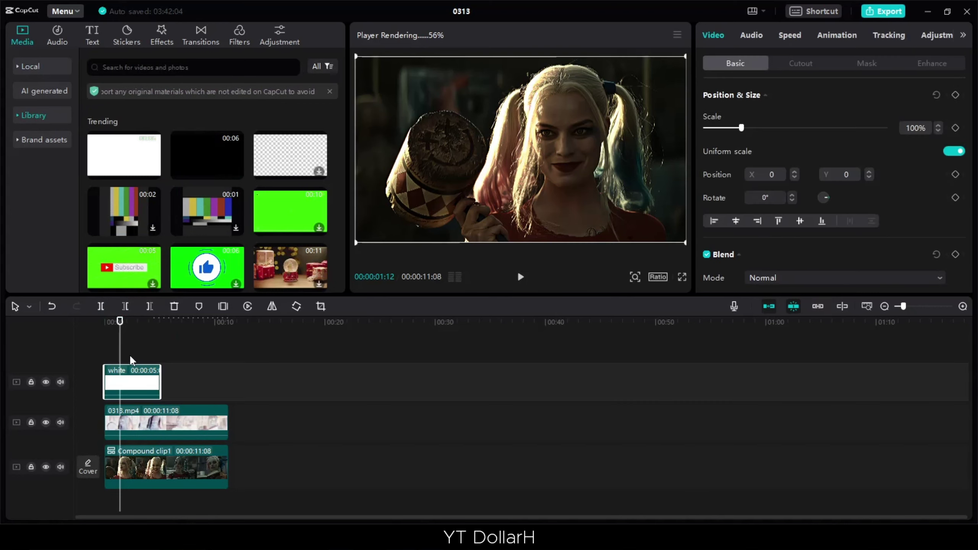
# Freeze the white clip, delete the leftover piece, and stretch Freeze to 00:00:11:08
pyautogui.click(223, 307)
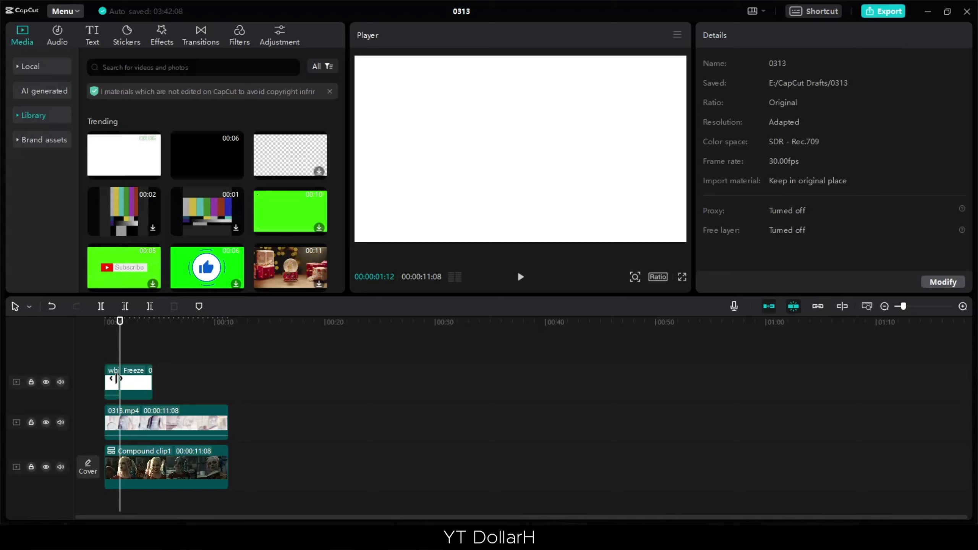
pyautogui.click(115, 379)
pyautogui.press('Delete')
pyautogui.click(131, 383)
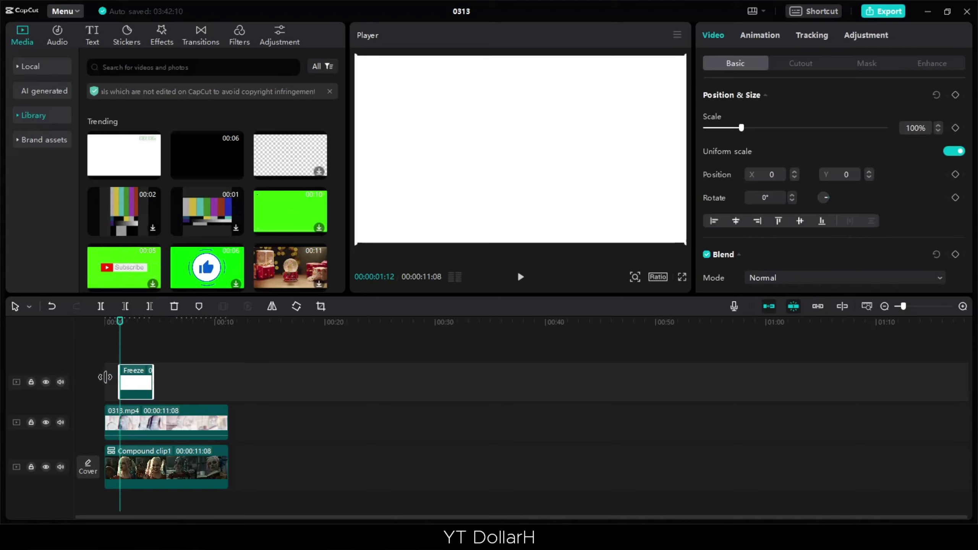
pyautogui.moveTo(106, 377); pyautogui.dragTo(230, 376)
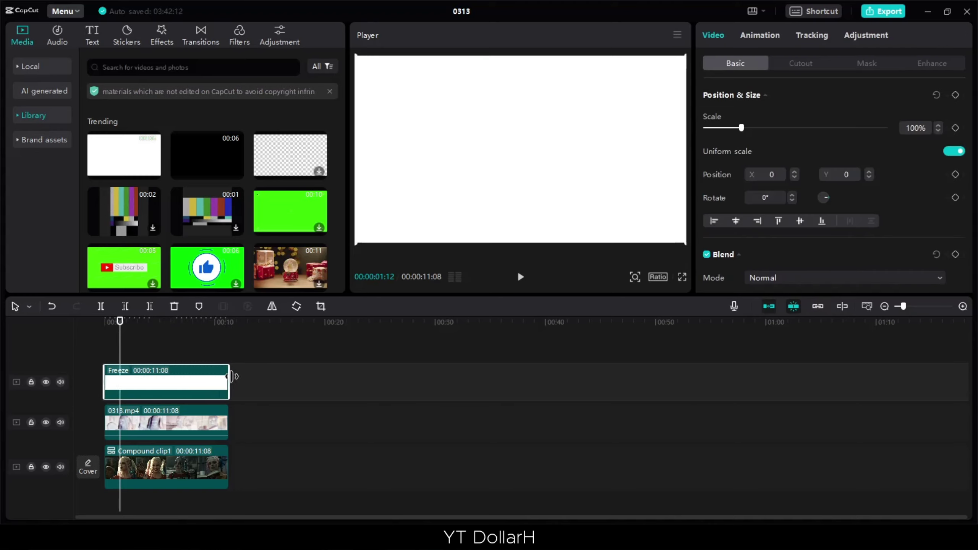
pyautogui.scroll(-3, 809, 189)
# Blend the white Freeze layer in Overlay mode at 70% opacity, then select Compound clip1
pyautogui.click(790, 185)
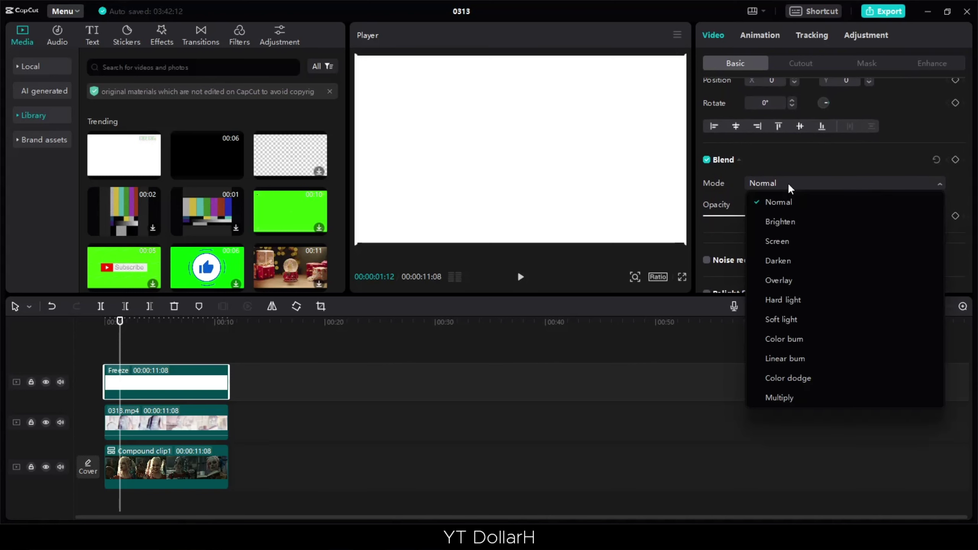
pyautogui.click(790, 280)
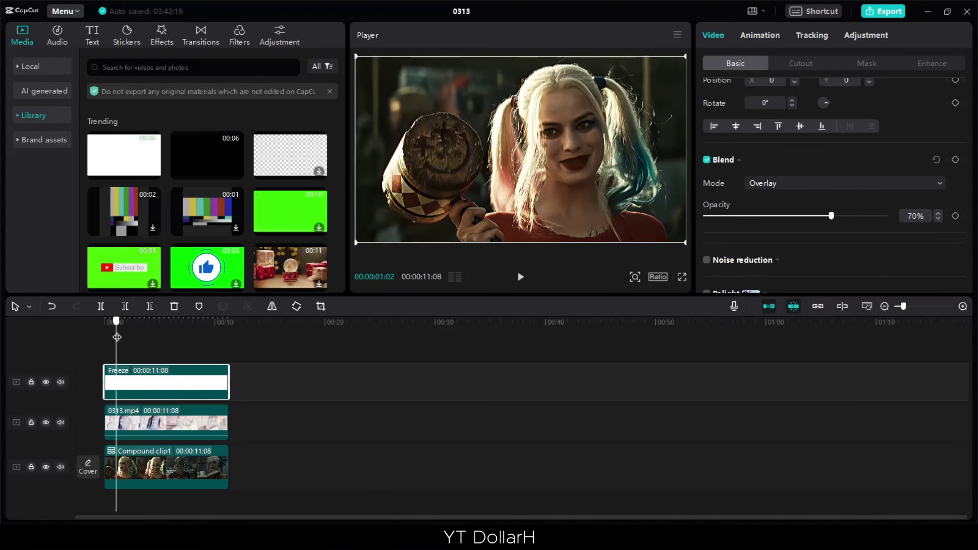
pyautogui.click(116, 331)
pyautogui.click(174, 462)
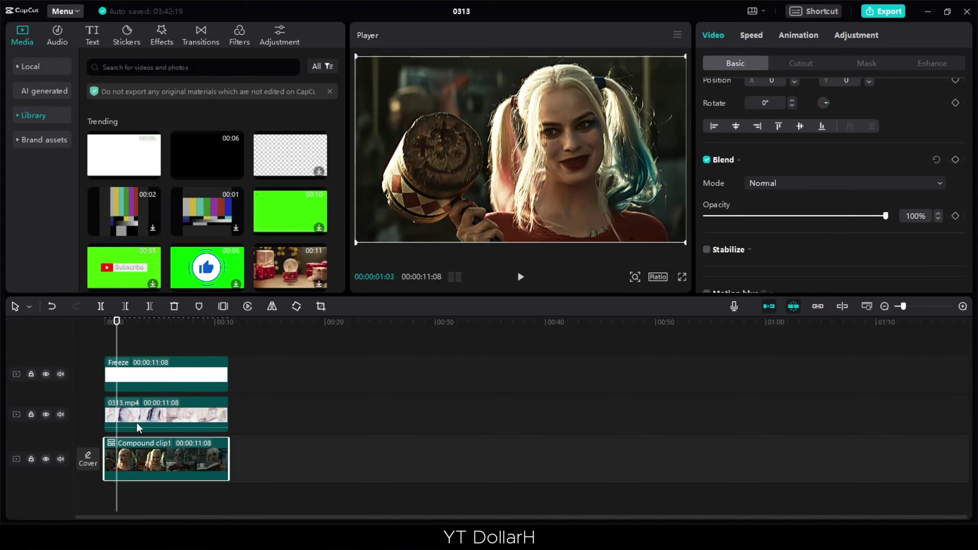
# Set Compound clip1's saturation to 25, brightness to 5 and contrast to 5
pyautogui.scroll(2, 800, 134)
pyautogui.click(856, 35)
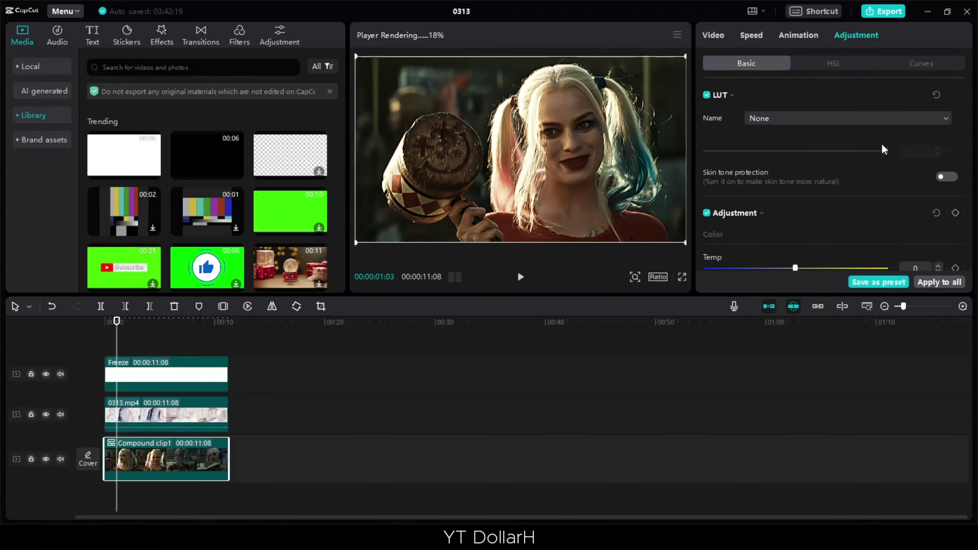
pyautogui.scroll(-4, 884, 149)
pyautogui.click(919, 193)
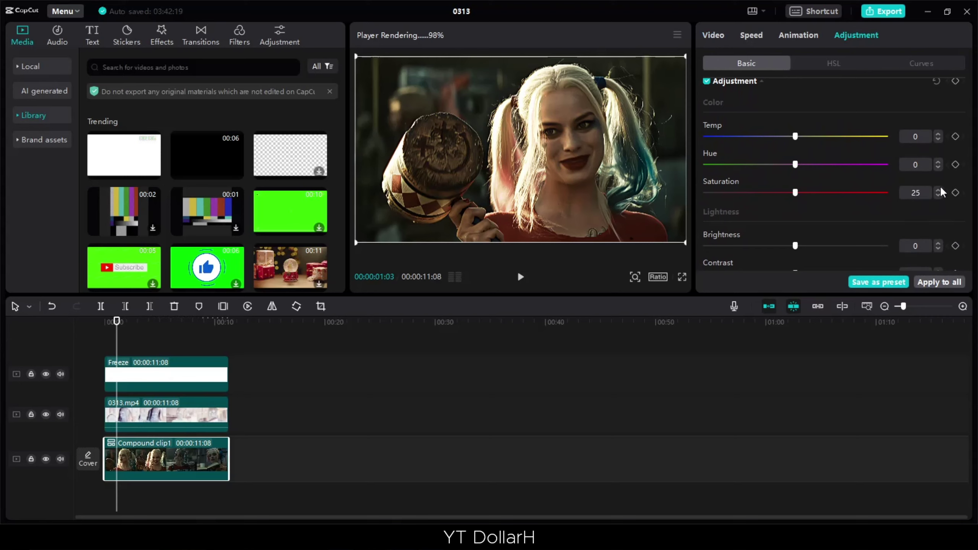
pyautogui.scroll(-2, 936, 198)
pyautogui.click(923, 198)
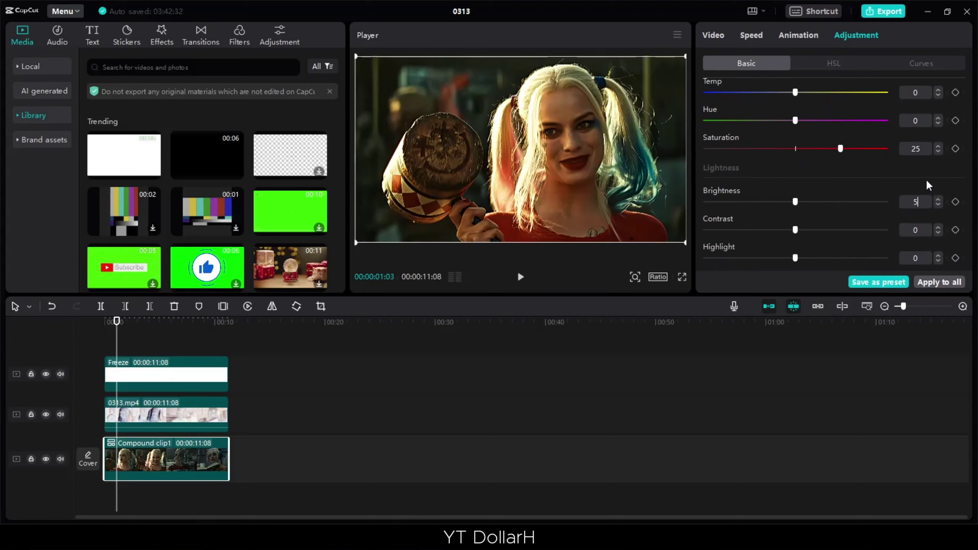
pyautogui.scroll(-2, 929, 185)
pyautogui.click(922, 182)
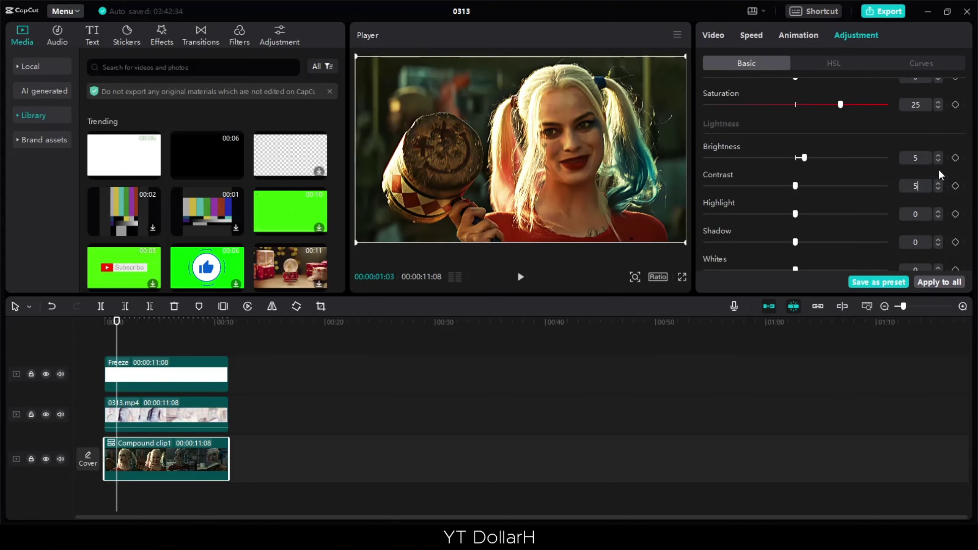
pyautogui.write('5')
pyautogui.scroll(-2, 939, 175)
# Set the highlight to -15 and sharpen to 25
pyautogui.click(919, 170)
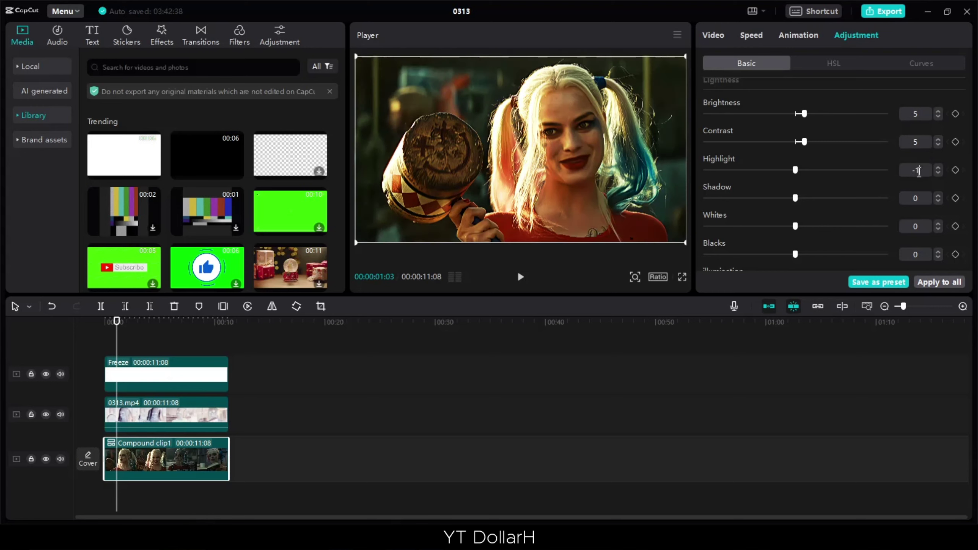
pyautogui.write('-15')
pyautogui.scroll(-2, 932, 188)
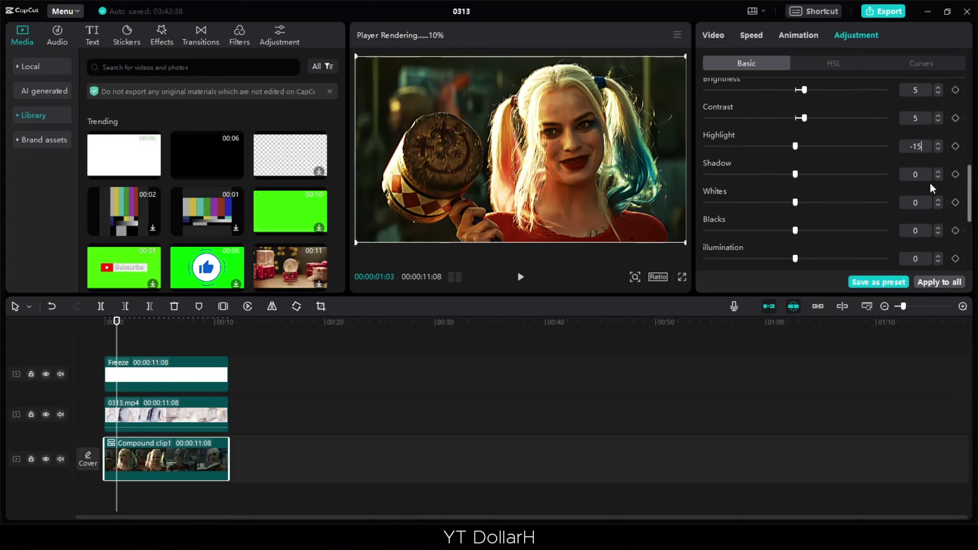
pyautogui.scroll(-3, 931, 188)
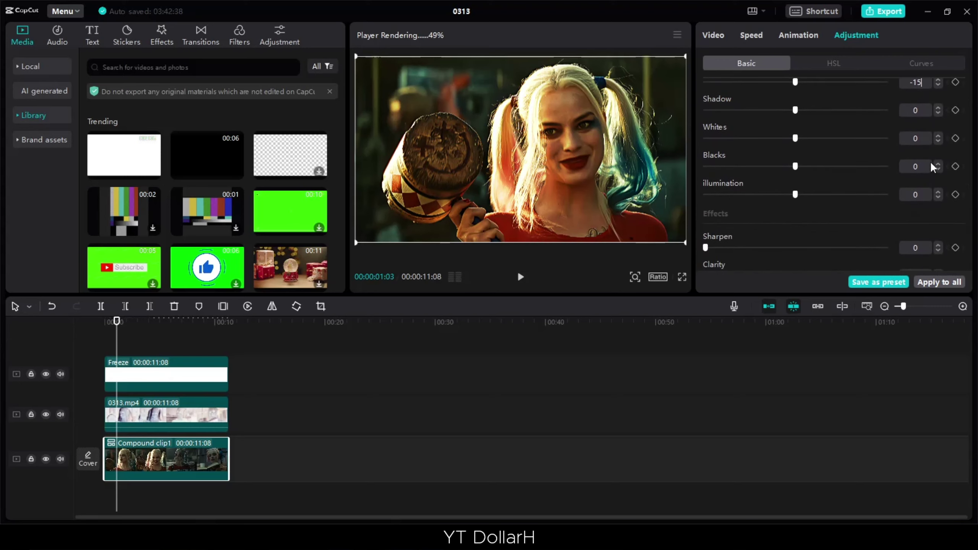
pyautogui.scroll(-3, 932, 168)
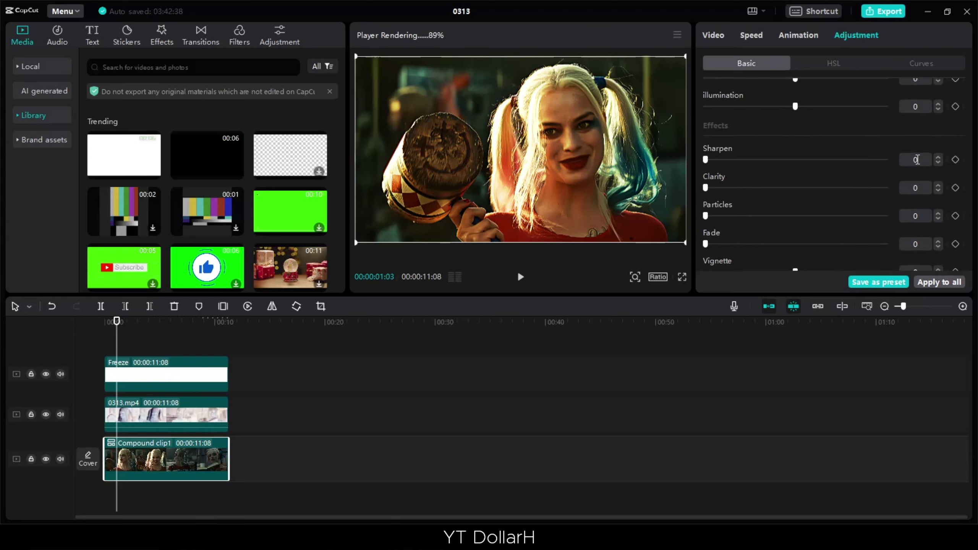
pyautogui.click(917, 160)
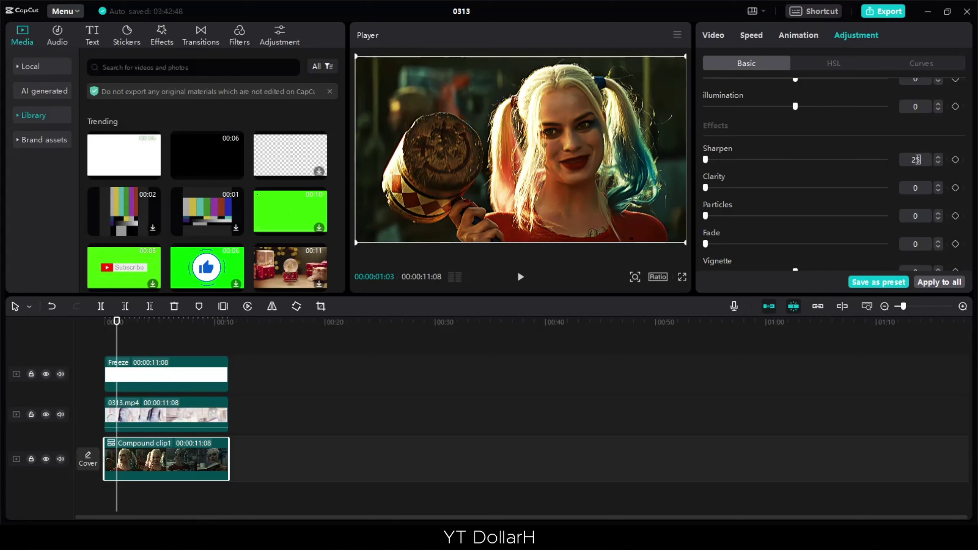
pyautogui.scroll(-1, 827, 165)
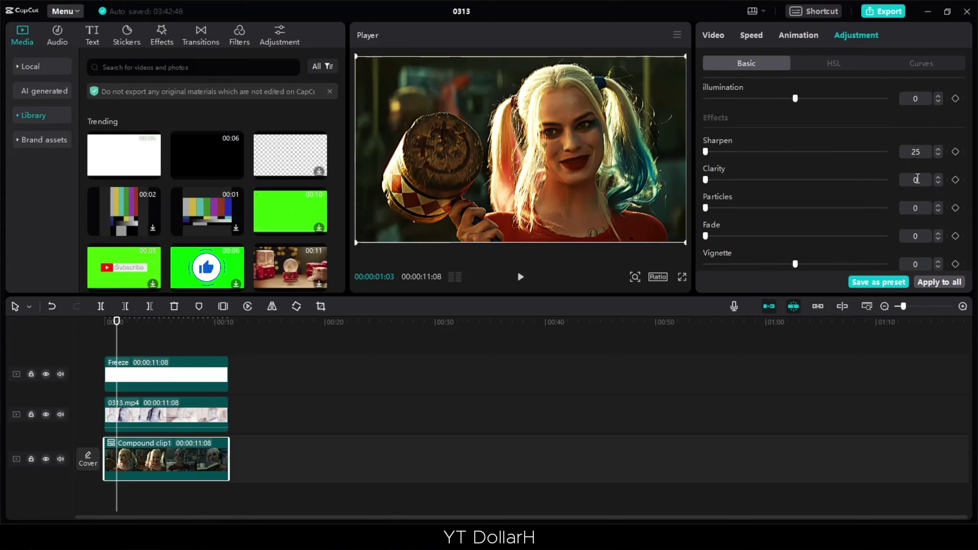
pyautogui.write('25')
pyautogui.press('Return')
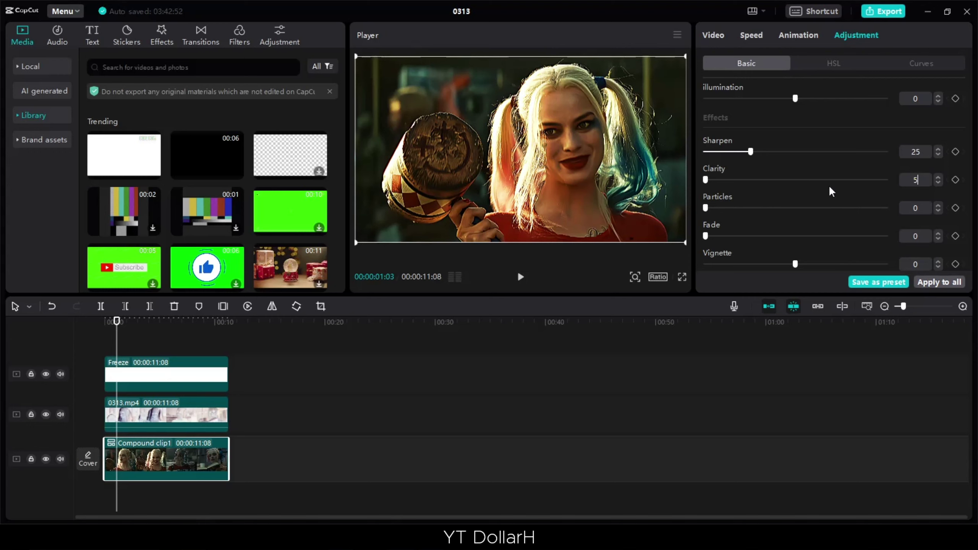
pyautogui.scroll(10, 845, 203)
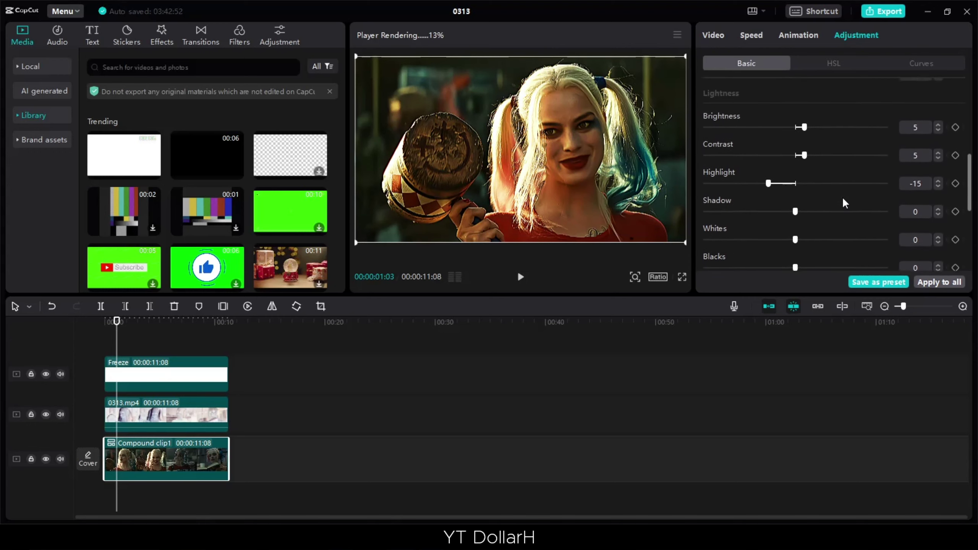
pyautogui.scroll(-3, 844, 200)
pyautogui.scroll(4, 840, 199)
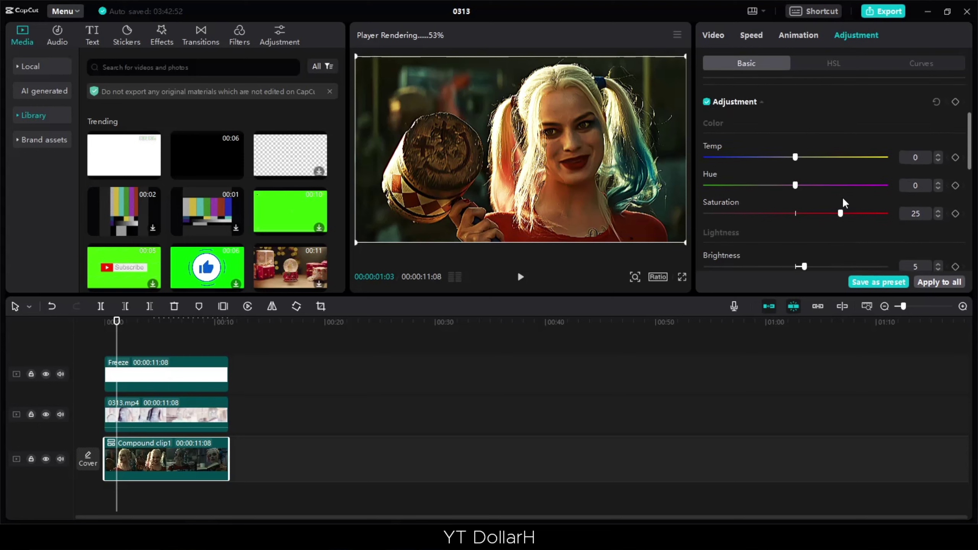
# Set Compound clip1's orange HSL saturation to 10
pyautogui.click(834, 64)
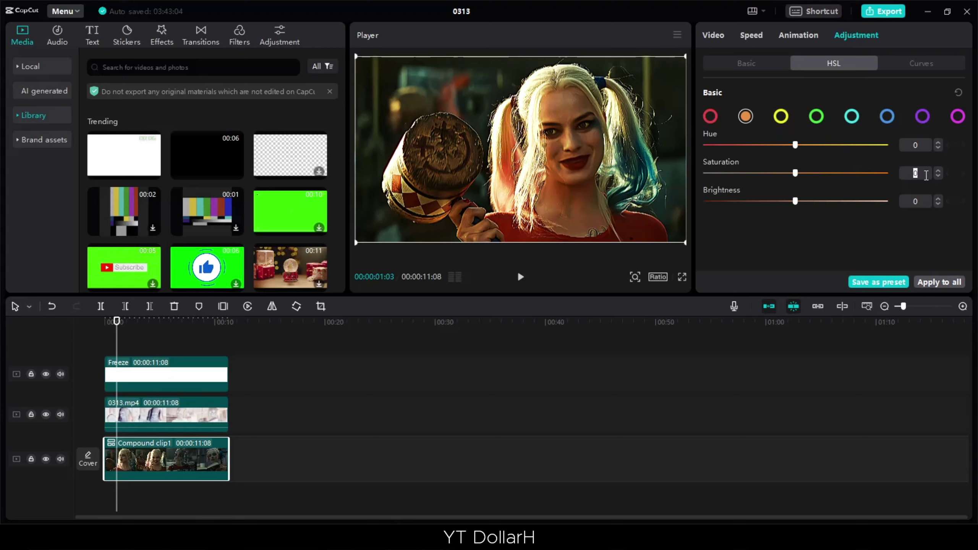
pyautogui.write('0')
pyautogui.click(248, 336)
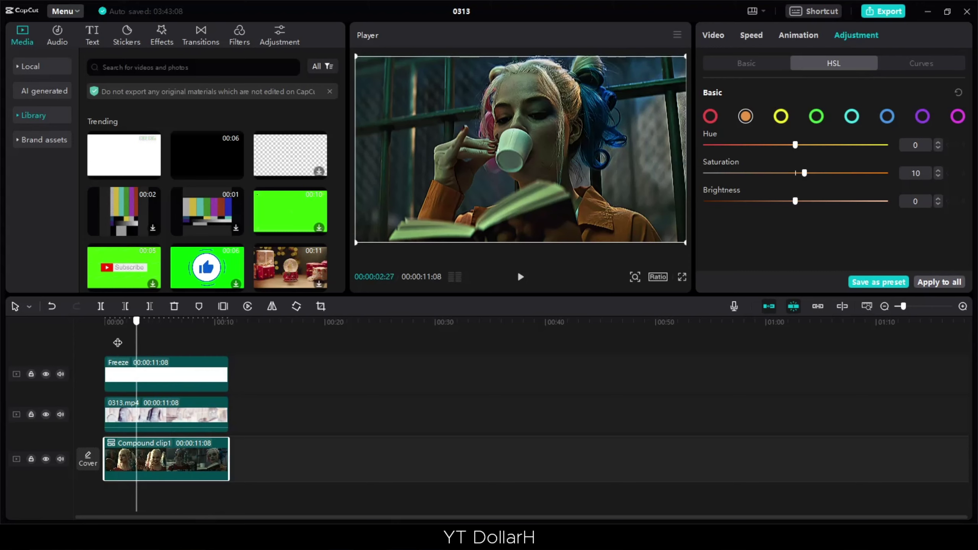
# Deselect the clip and set the export frame rate to 60fps
pyautogui.click(106, 341)
pyautogui.click(883, 11)
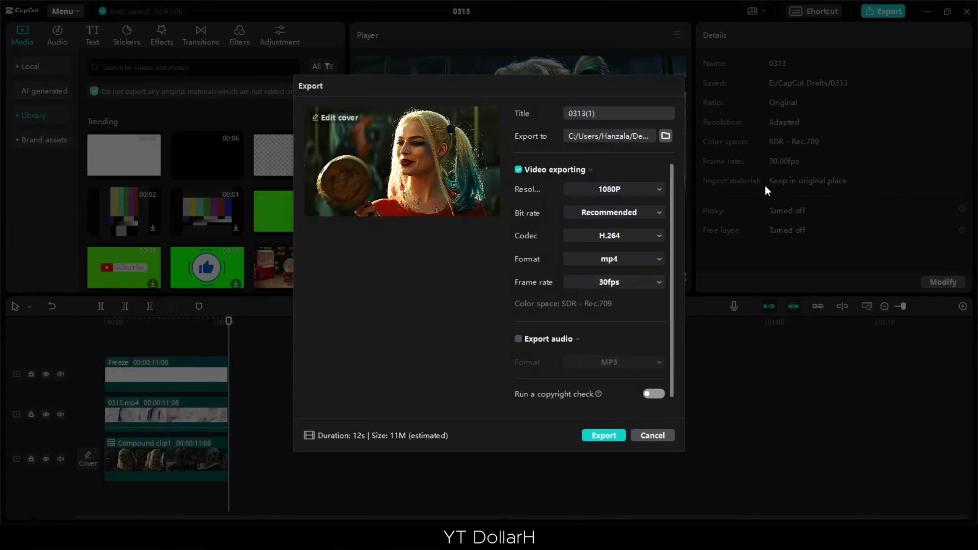
pyautogui.click(617, 285)
pyautogui.click(618, 381)
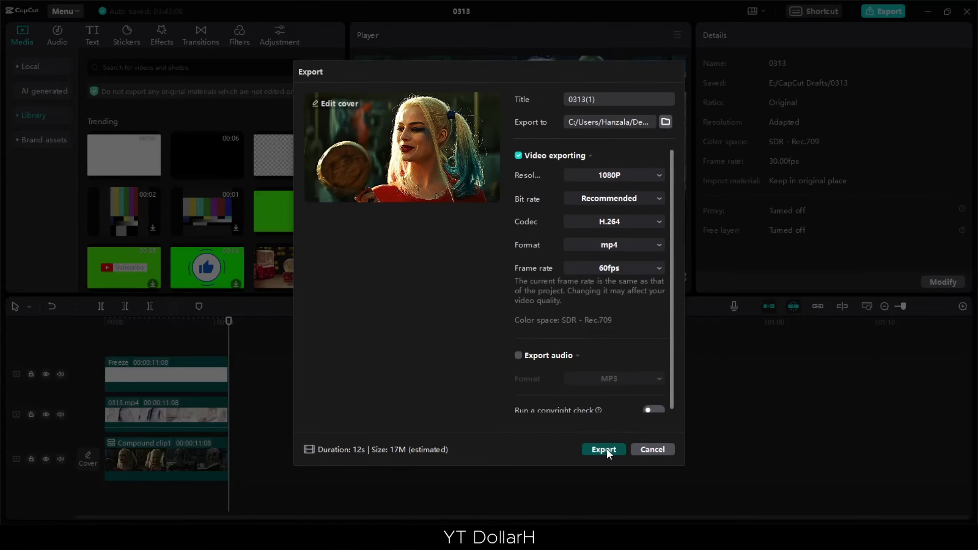